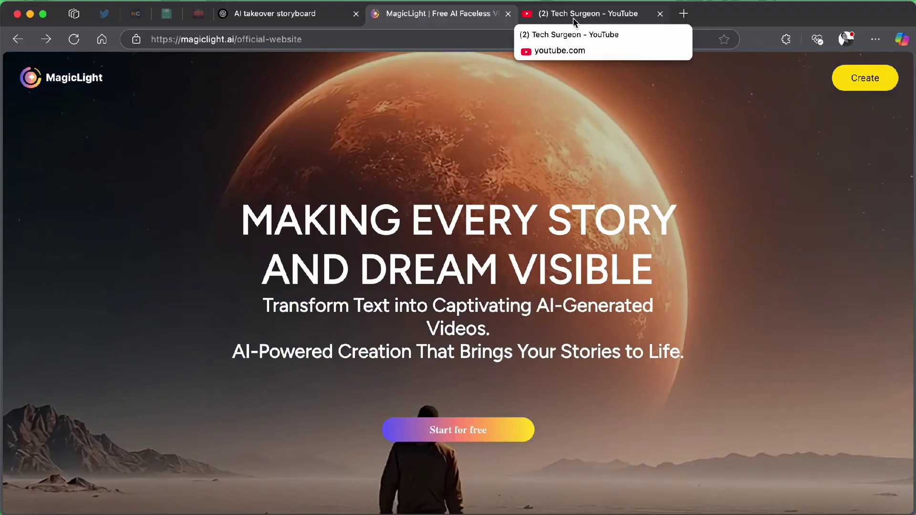
Step: Subscribe to Tech Surgeon on YouTube with the bell set to All, then go back to MagicLight
left_click(575, 17)
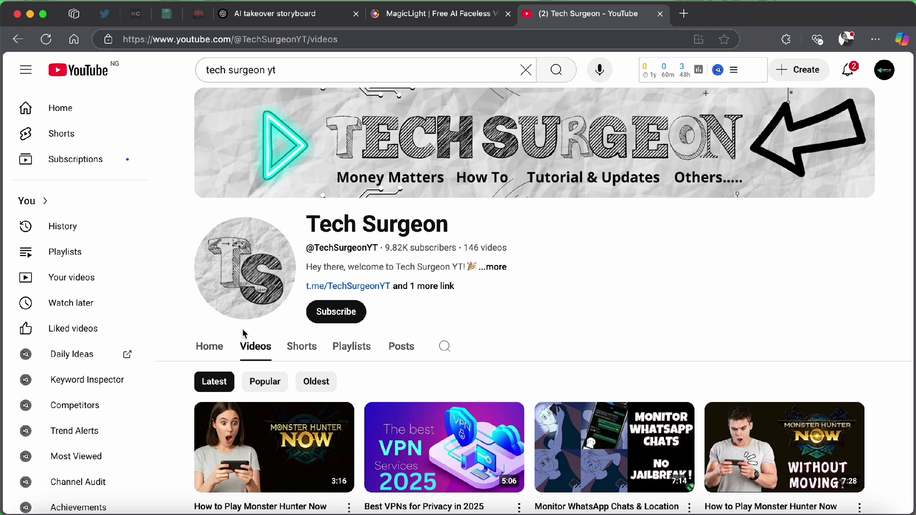
left_click(336, 313)
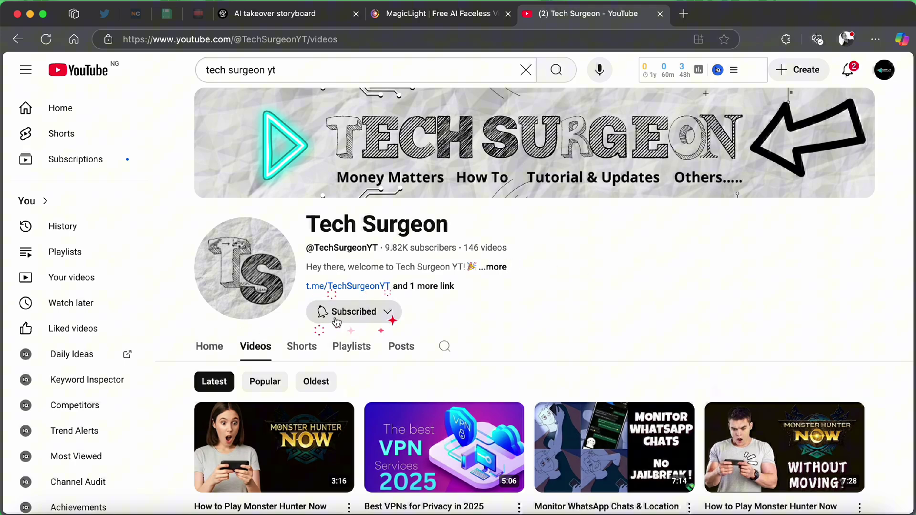
left_click(320, 315)
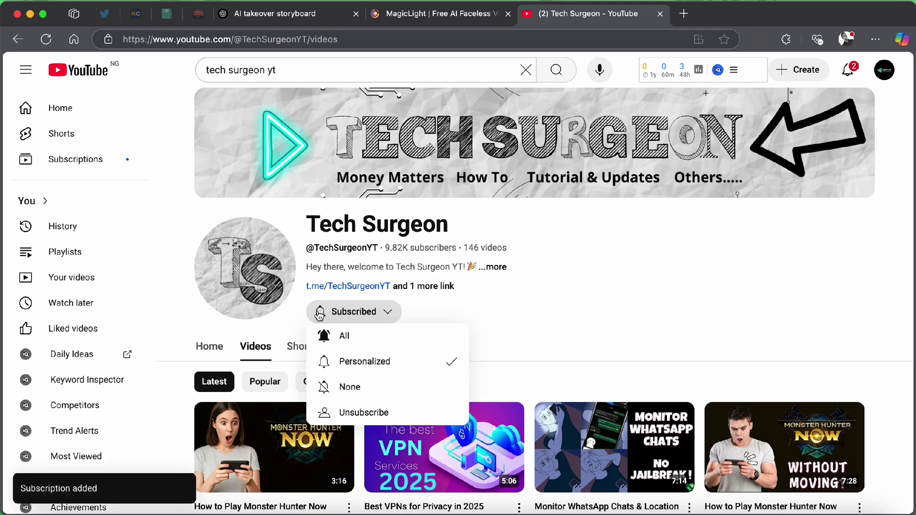
left_click(347, 349)
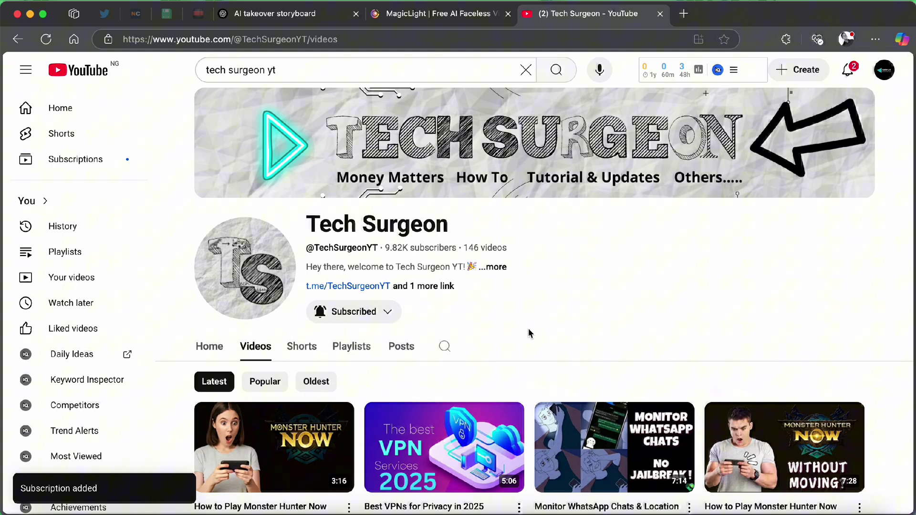
left_click(412, 17)
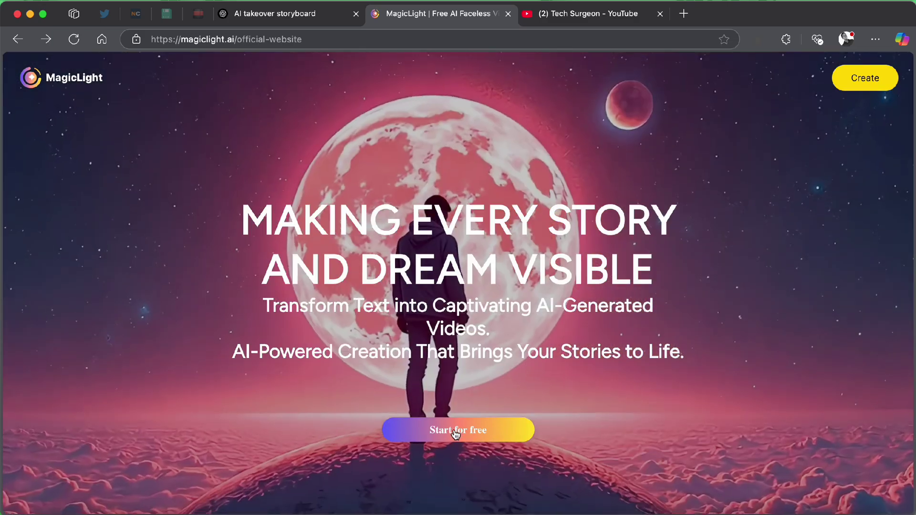
Step: Enter the MagicLight app from Start for free and log in using the saved email account
left_click(433, 429)
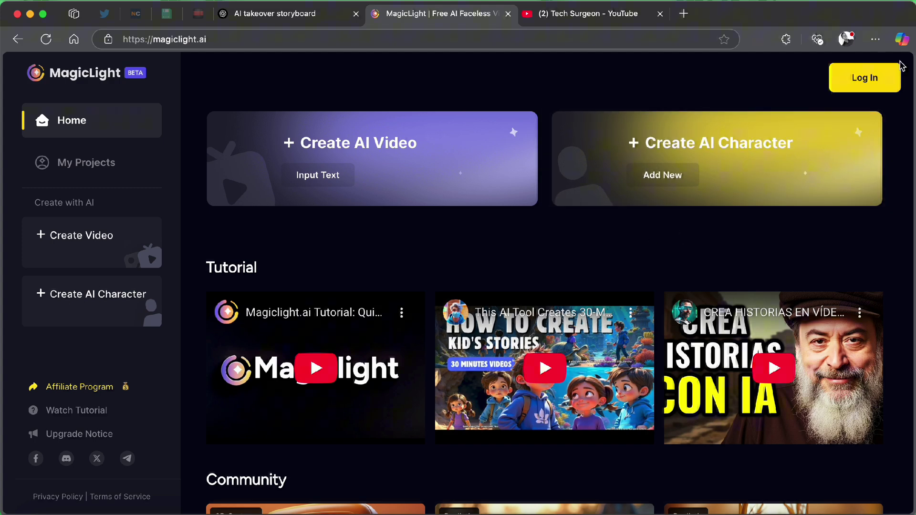
left_click(865, 81)
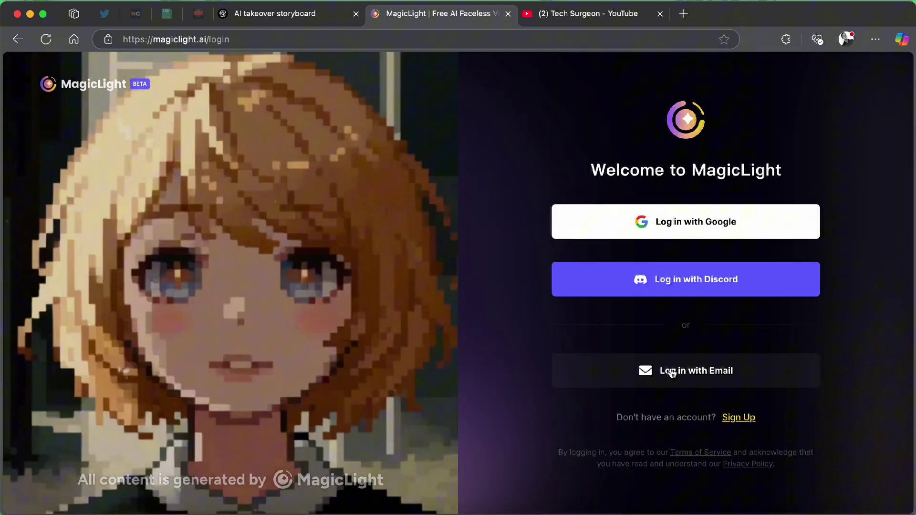
left_click(672, 373)
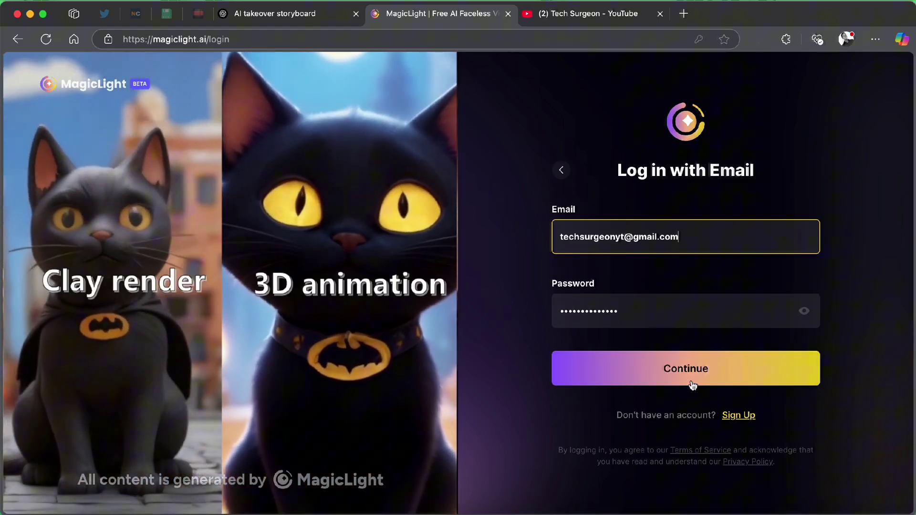
left_click(693, 385)
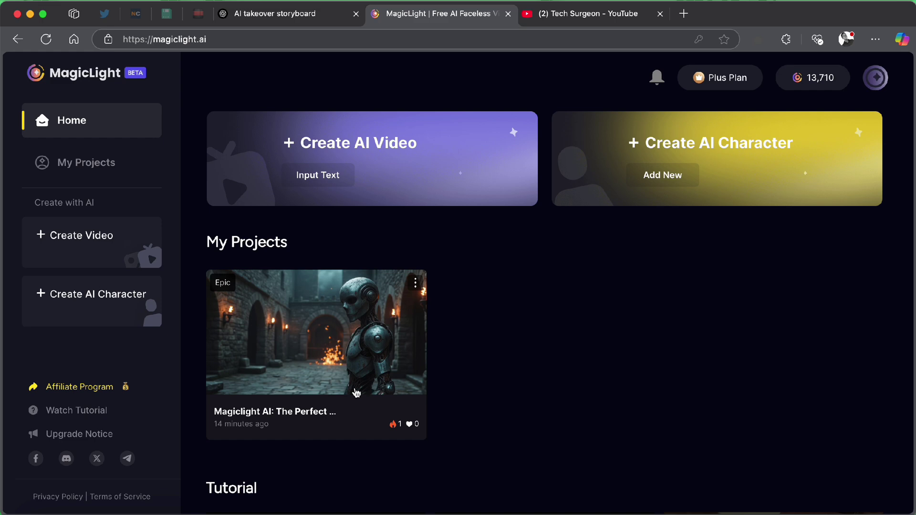
scroll(666, 385, "down", 6)
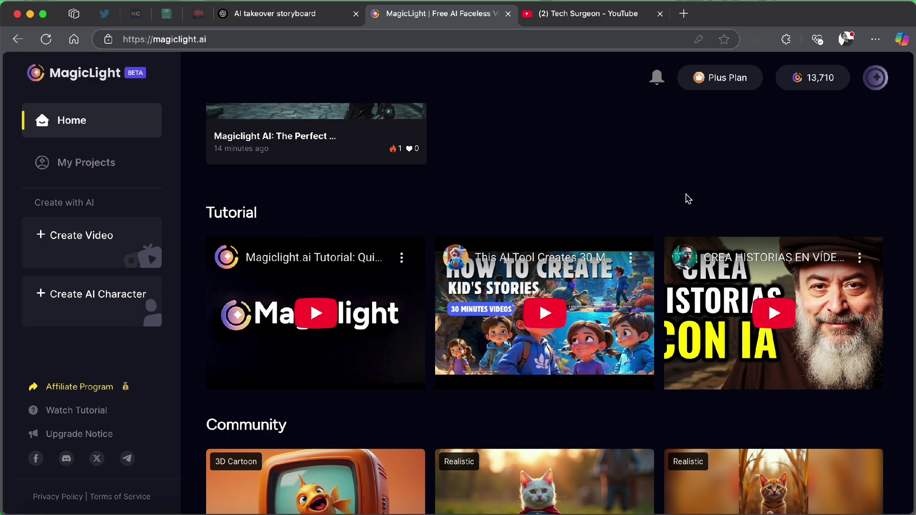
scroll(416, 237, "down", 4)
scroll(539, 299, "down", 3)
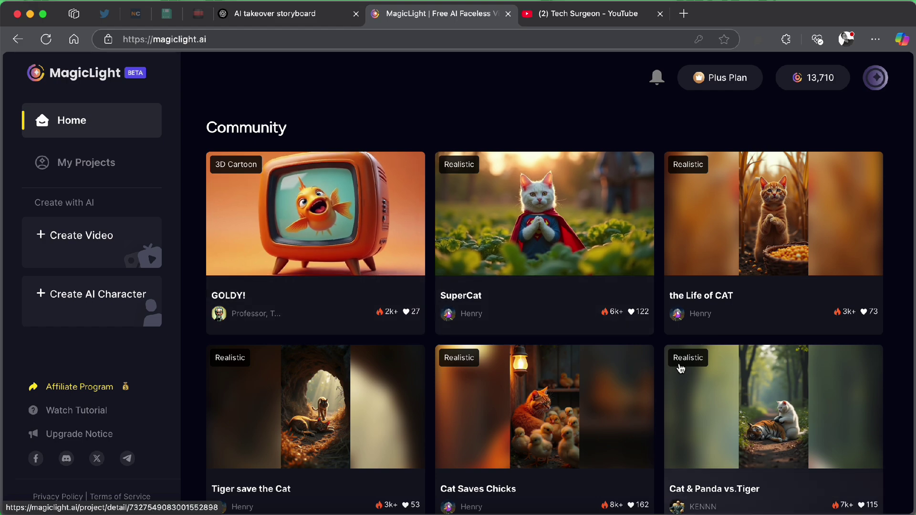
scroll(681, 368, "down", 13)
scroll(680, 369, "down", 5)
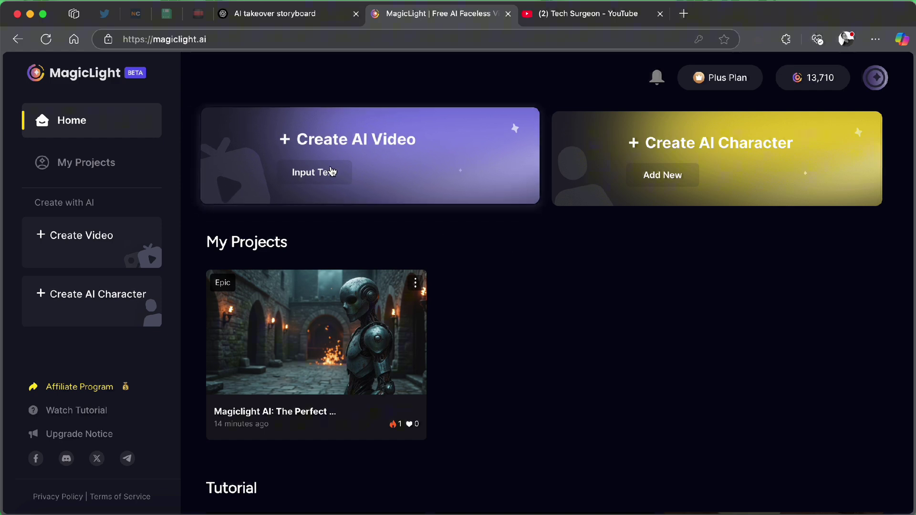
left_click(403, 137)
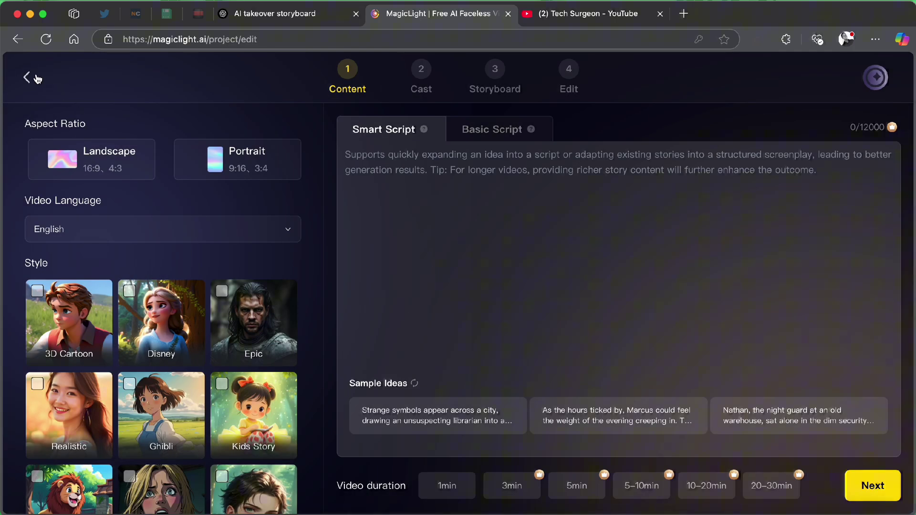
left_click(27, 78)
left_click(741, 179)
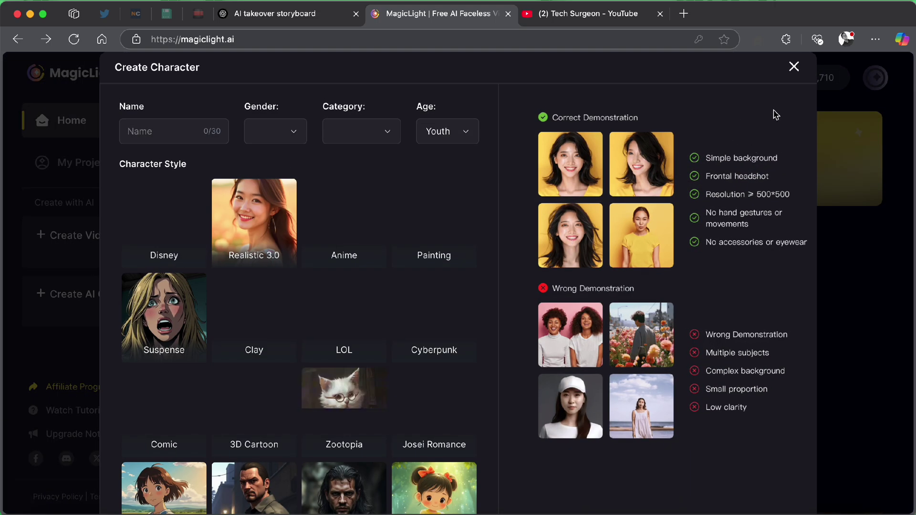
left_click(793, 69)
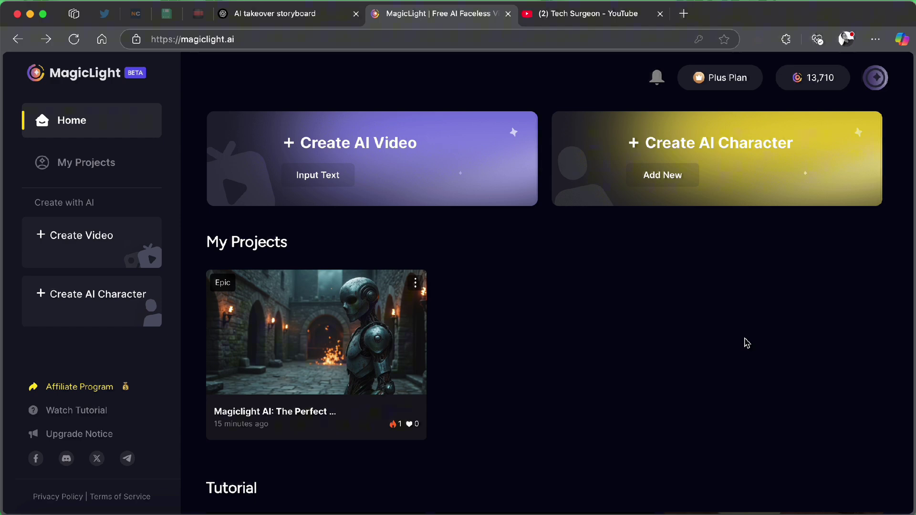
left_click(709, 184)
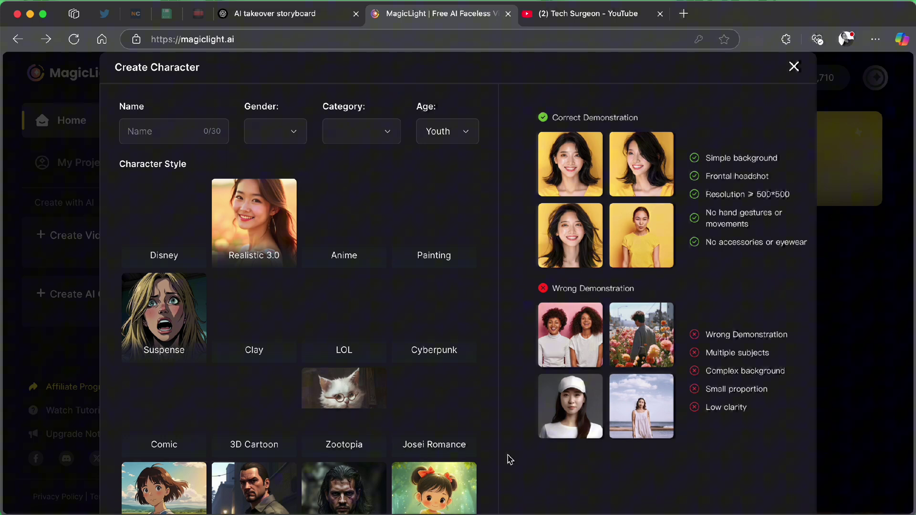
scroll(508, 458, "down", 6)
scroll(507, 459, "down", 1)
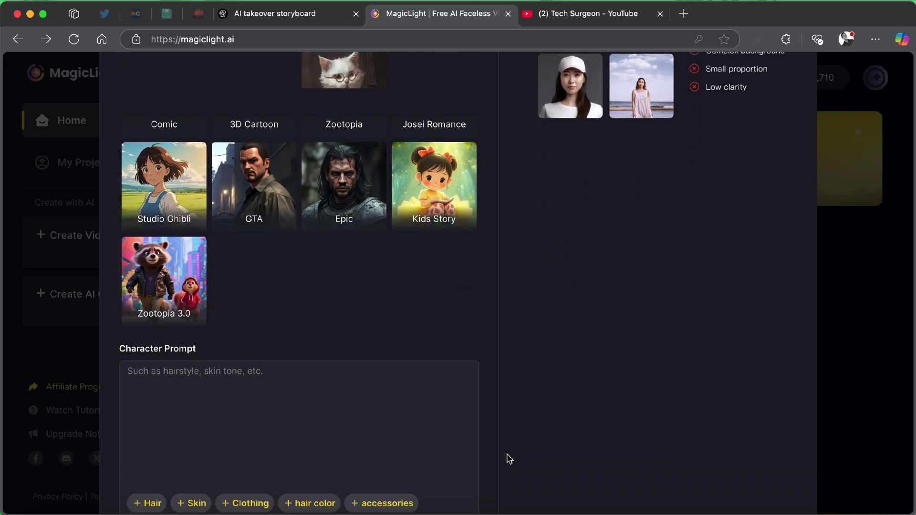
scroll(510, 460, "down", 5)
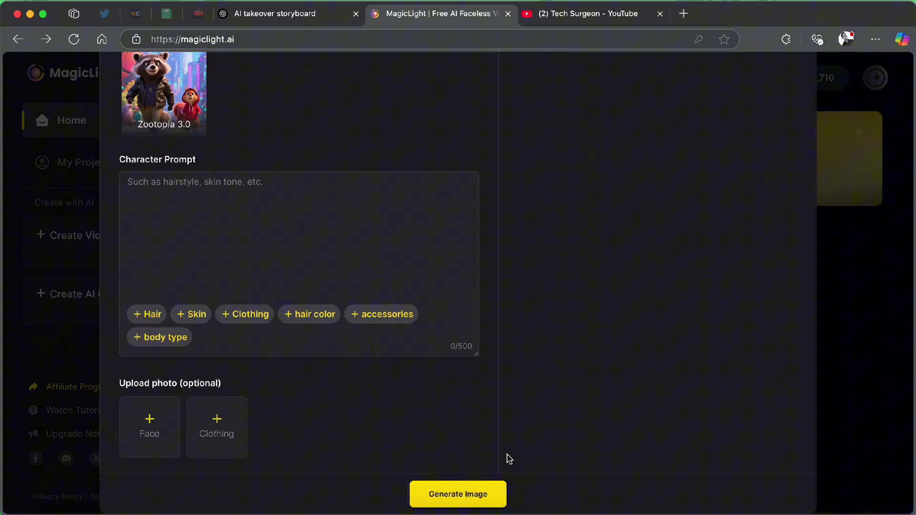
scroll(522, 445, "up", 10)
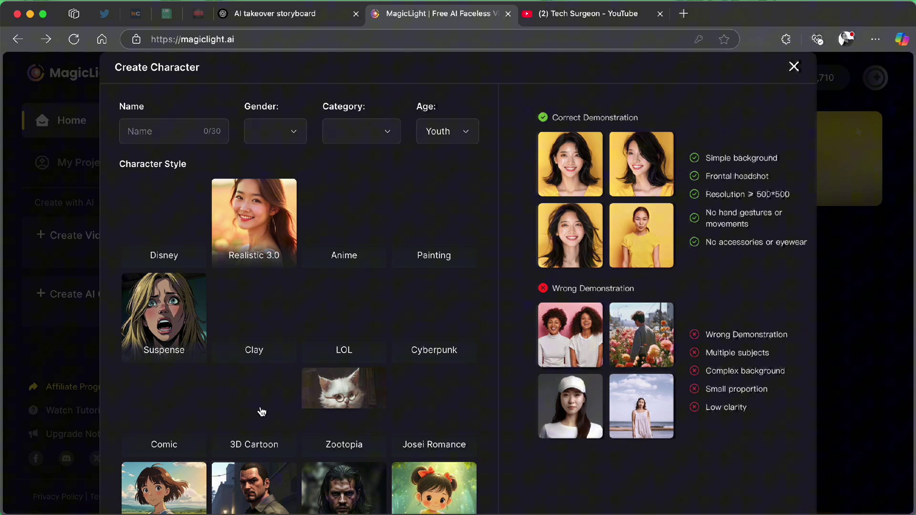
scroll(289, 419, "down", 5)
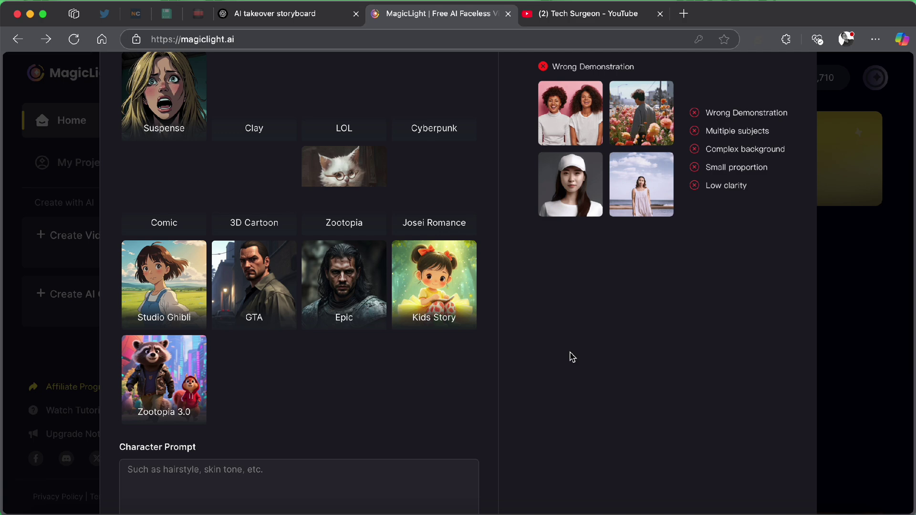
scroll(570, 356, "up", 5)
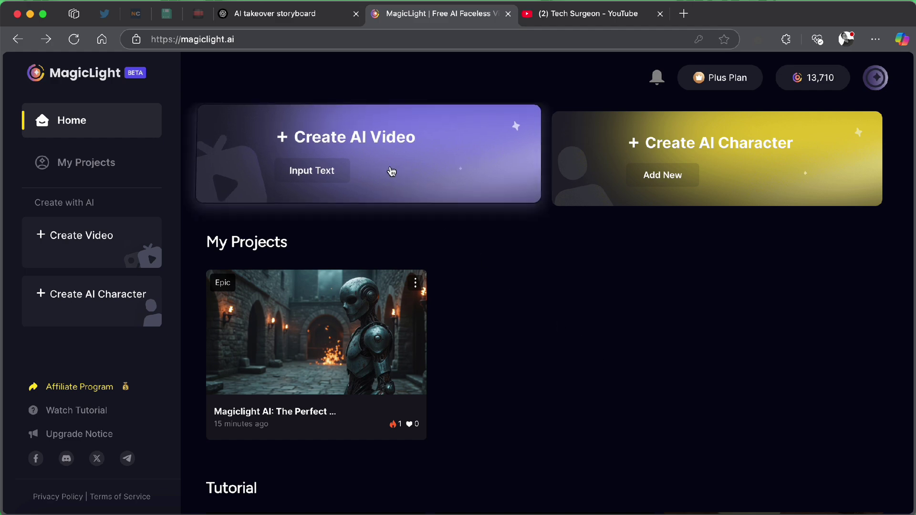
Step: Start a Create AI Video project in Landscape format with English as the video language
left_click(367, 139)
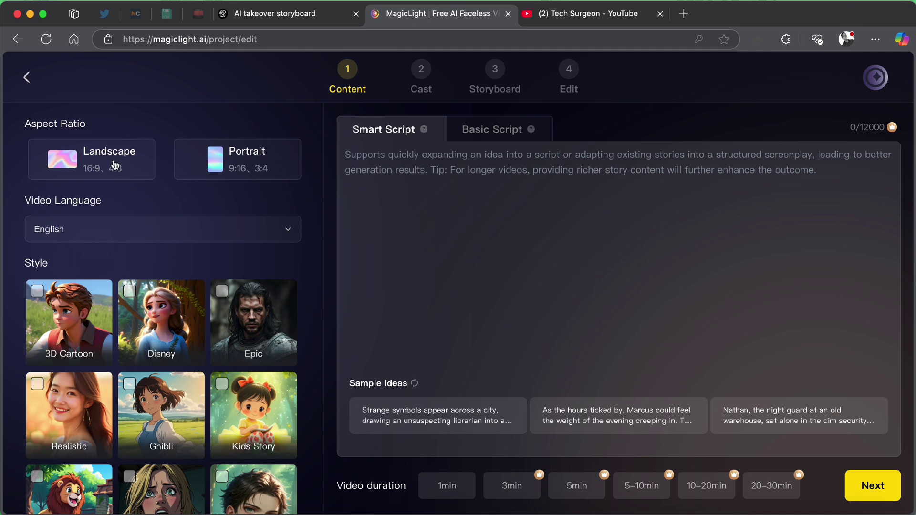
left_click(115, 164)
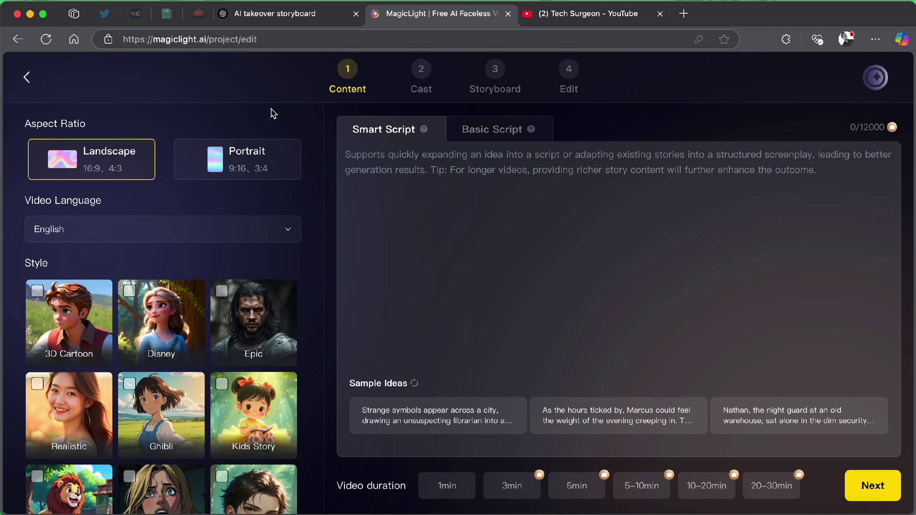
left_click(256, 156)
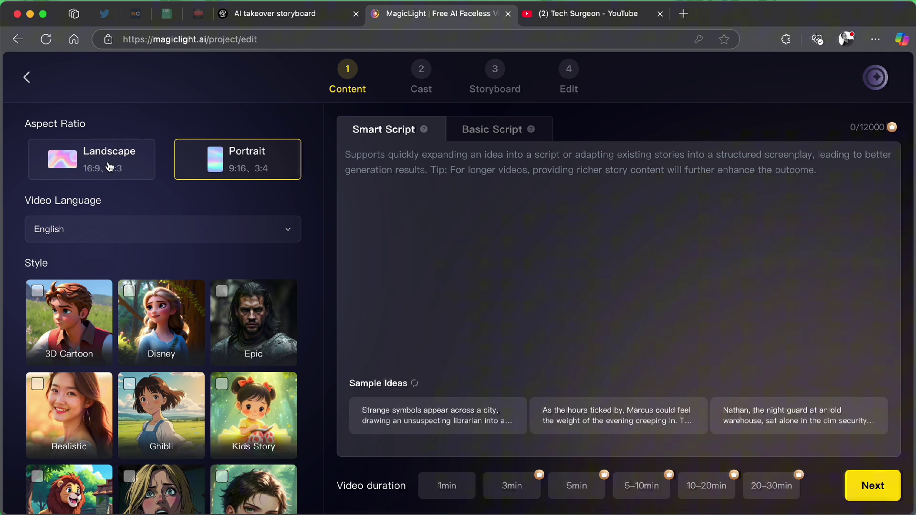
left_click(109, 166)
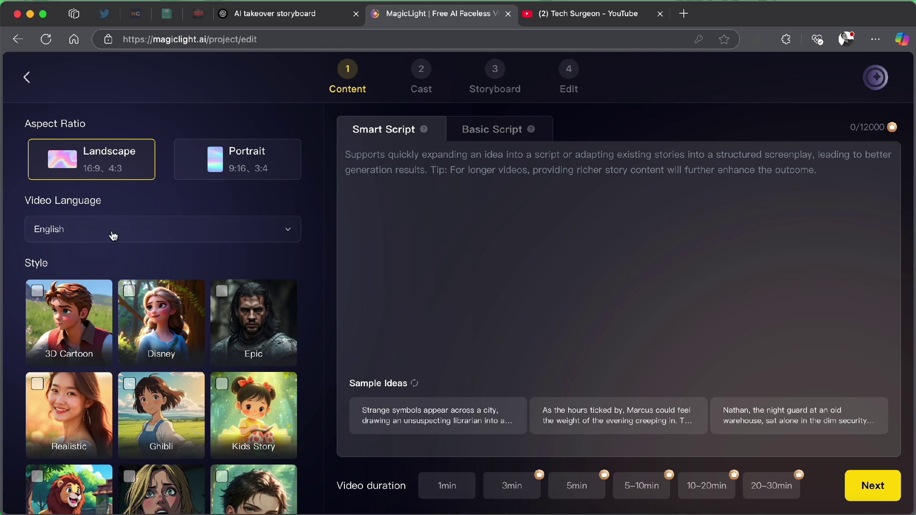
left_click(113, 234)
scroll(142, 309, "down", 3)
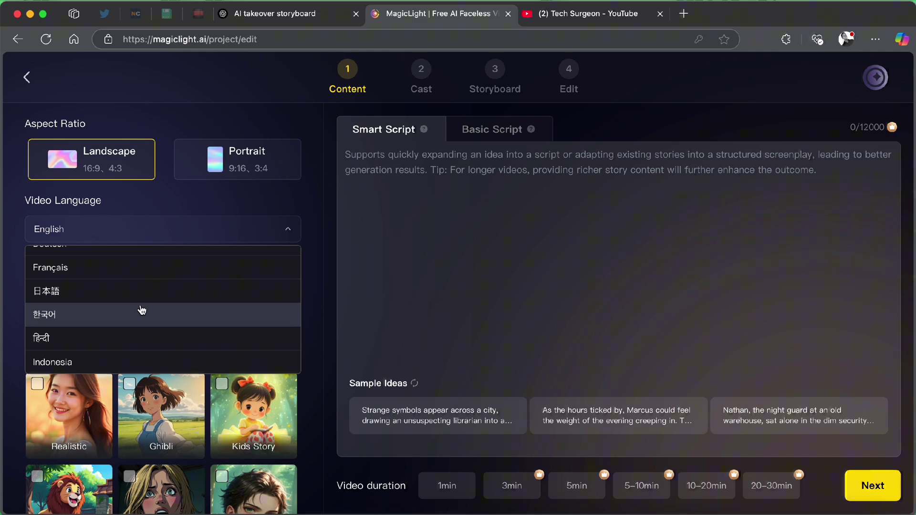
scroll(96, 299, "up", 3)
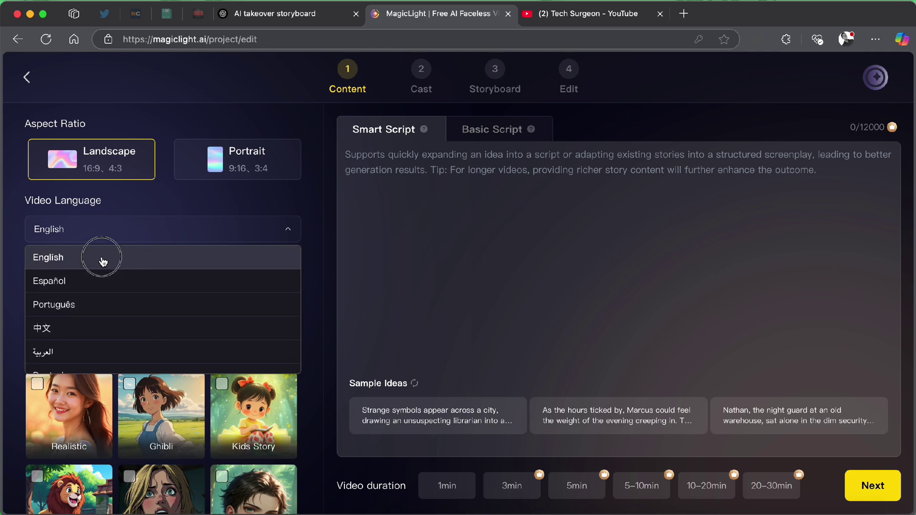
left_click(103, 262)
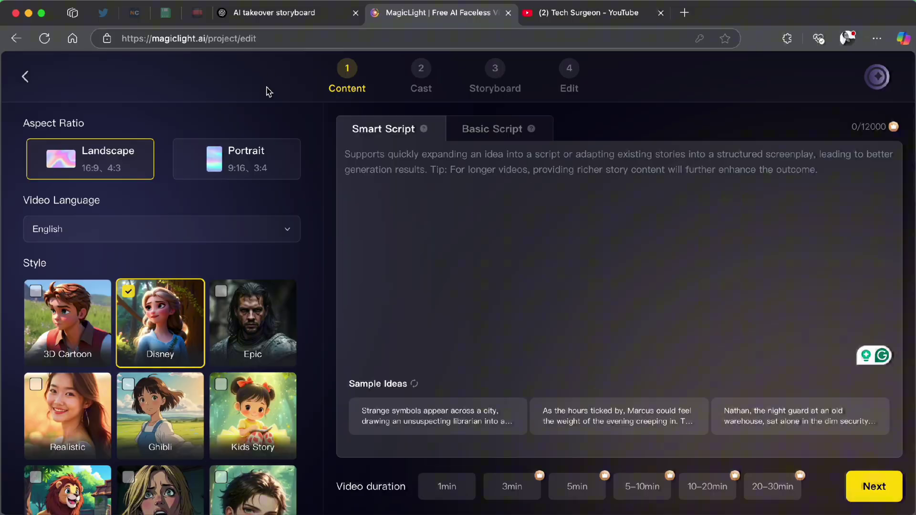
Step: Ask ChatGPT for a simple cartoon storyboard about villages of different colours
left_click(275, 13)
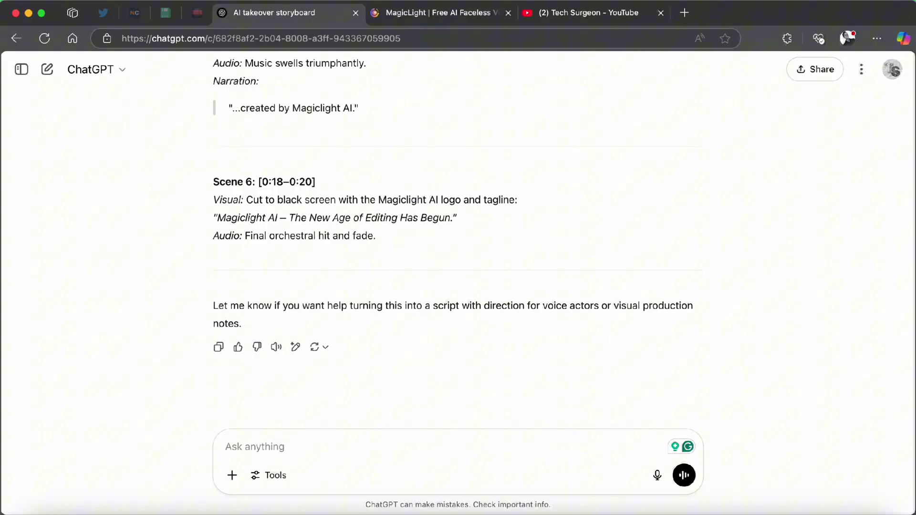
type("create a simple storyboard of a cartoon whereby different villages have different colo")
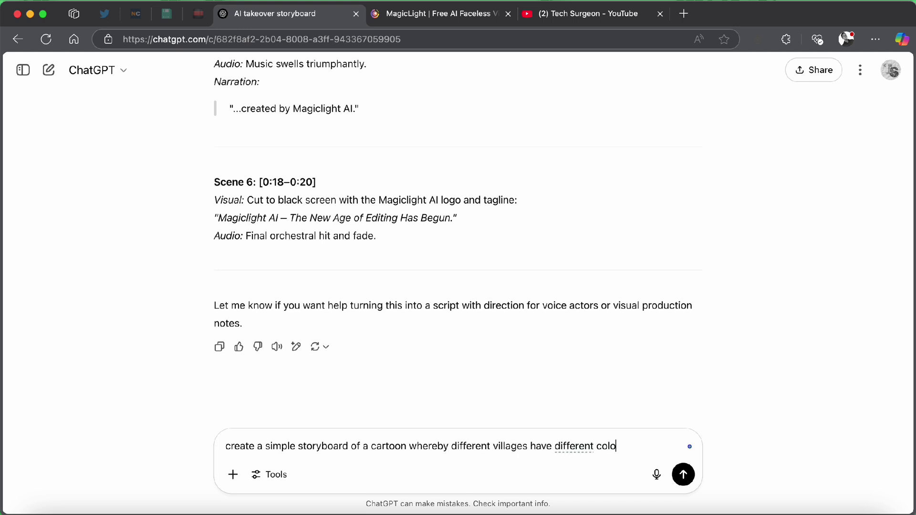
type("urs. red and blue and they don't mix but two young lovers decide to have a hidden relationship from each village and they're ")
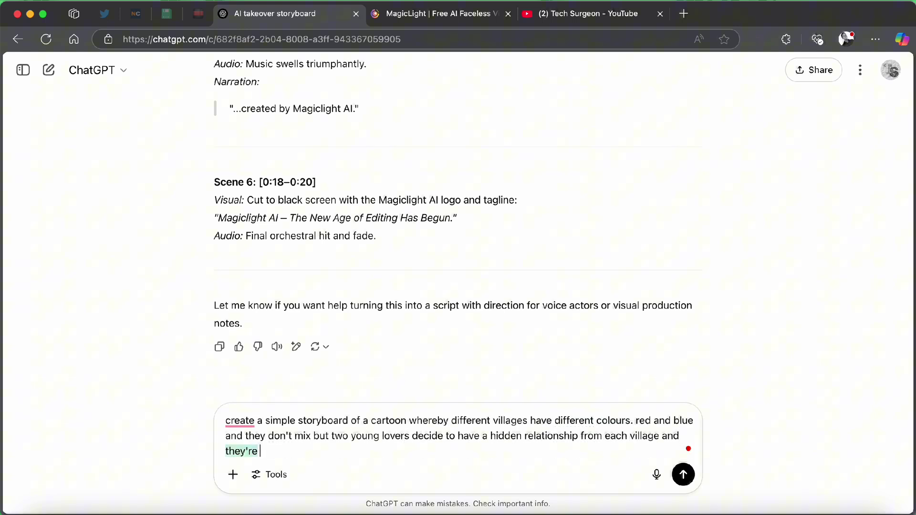
type("caught and banished but they come back to convince their villagers that they can")
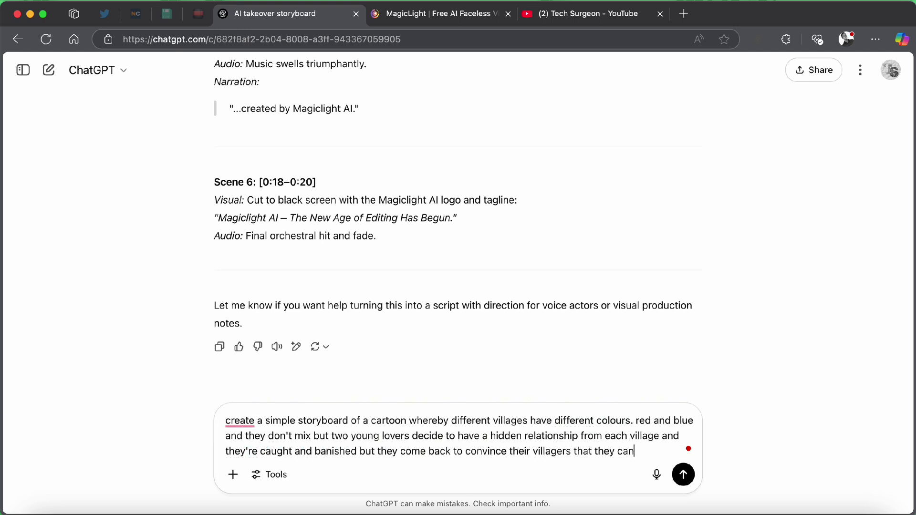
type(" live in peace together in harmony")
key("Return")
Step: Select the storyboard reply from the Scene 1 heading onward for copying
scroll(351, 292, "down", 10)
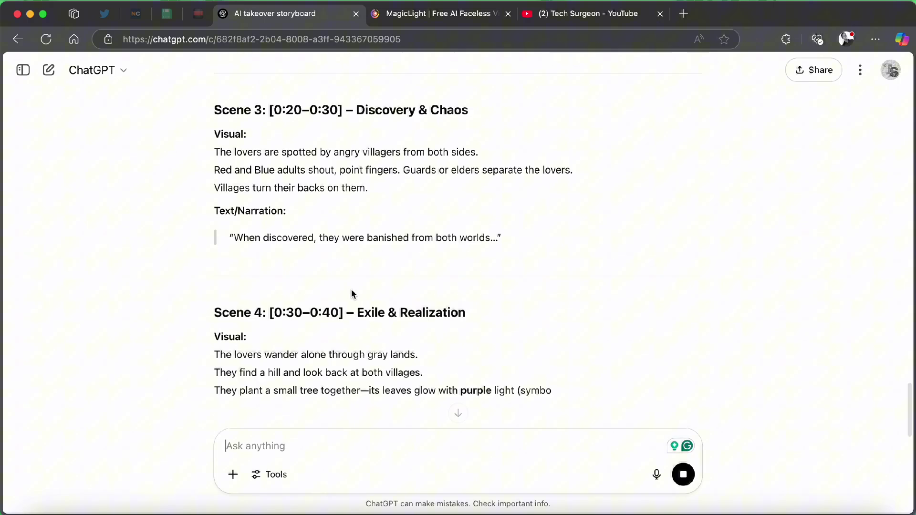
scroll(352, 292, "down", 10)
scroll(352, 288, "up", 20)
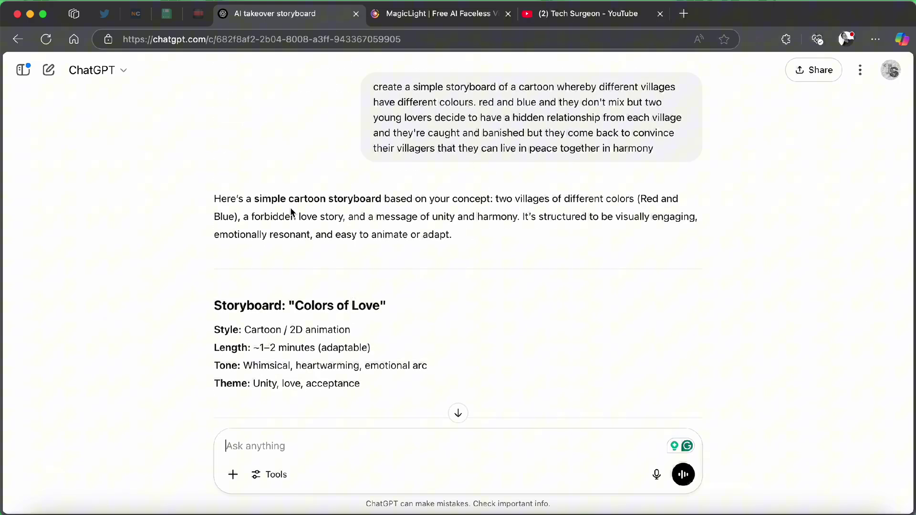
scroll(292, 211, "down", 1)
scroll(225, 380, "down", 7)
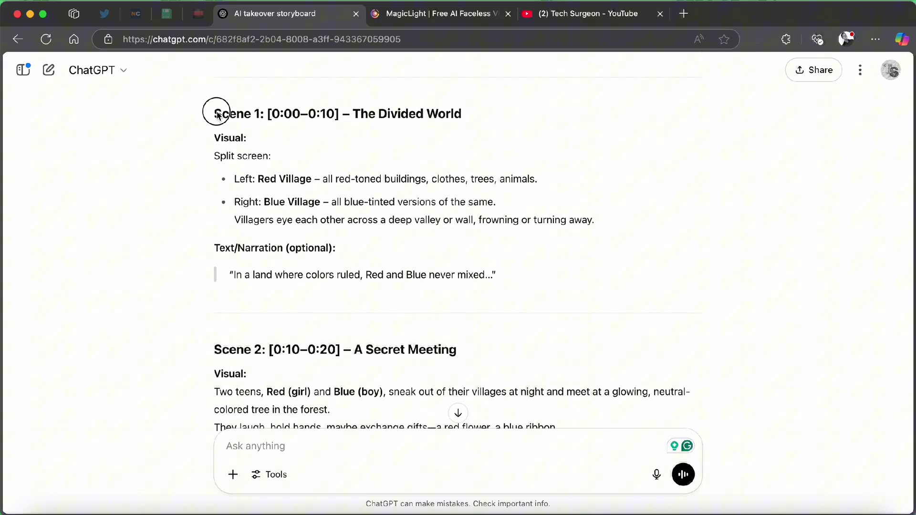
left_click_drag(213, 114, 319, 246)
Step: Paste the storyboard into Smart Script, set 3min duration, and generate the shot breakdown
left_click(432, 15)
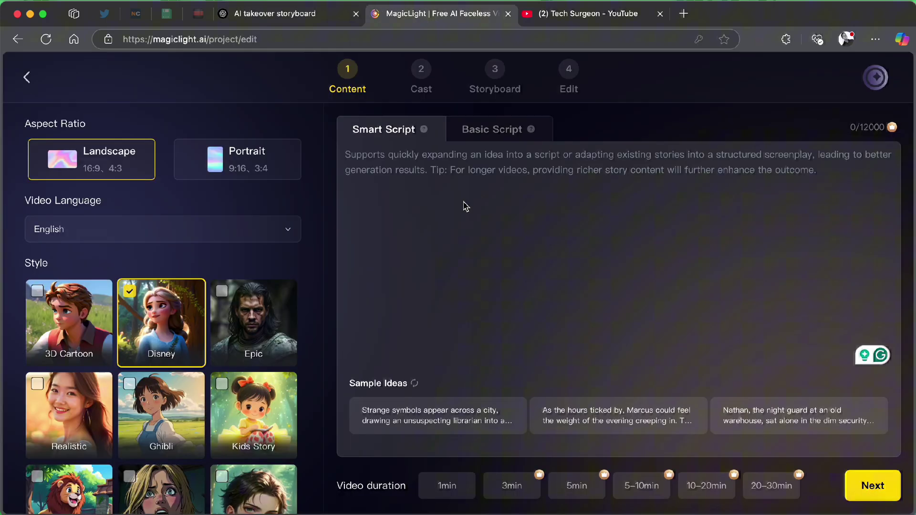
left_click(468, 217)
key("super+v")
scroll(469, 219, "up", 10)
scroll(468, 218, "down", 8)
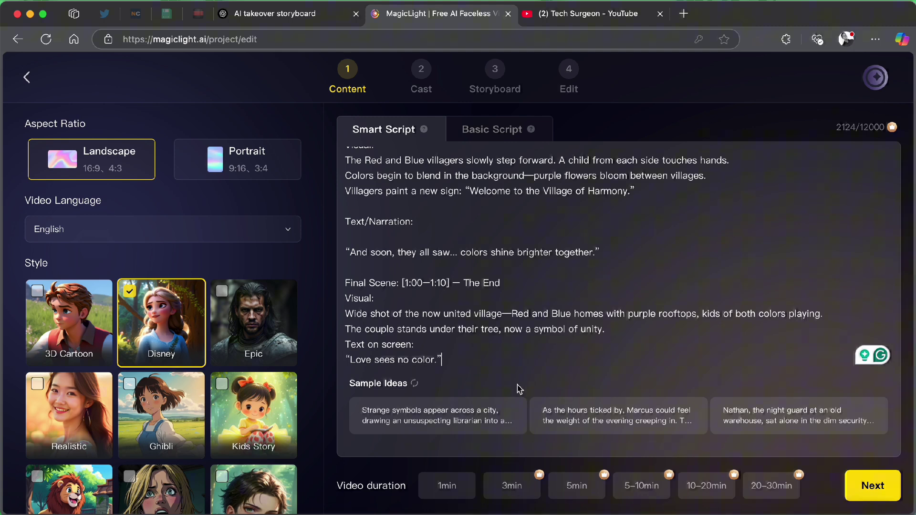
left_click(522, 493)
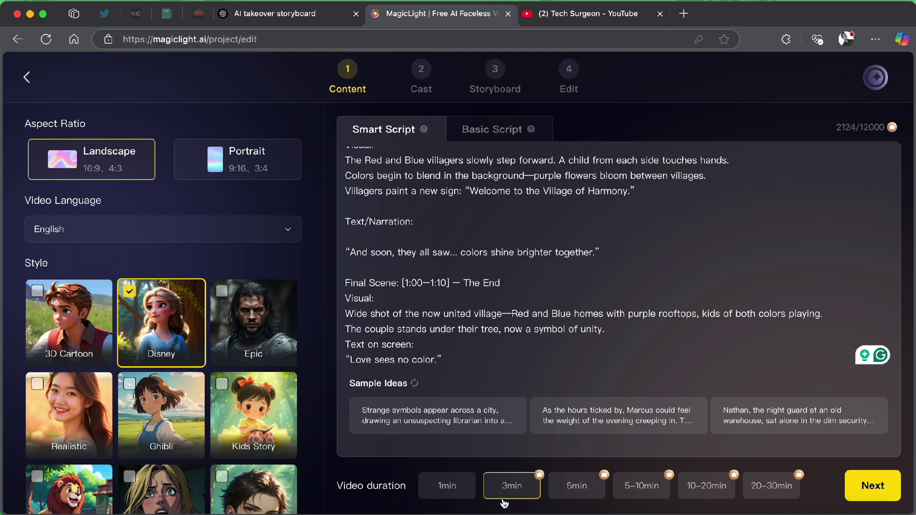
left_click(871, 491)
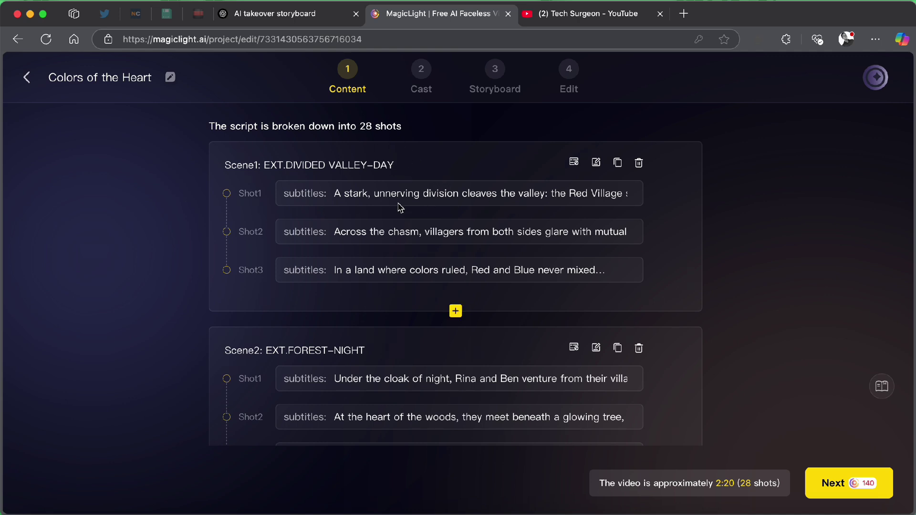
scroll(367, 222, "down", 13)
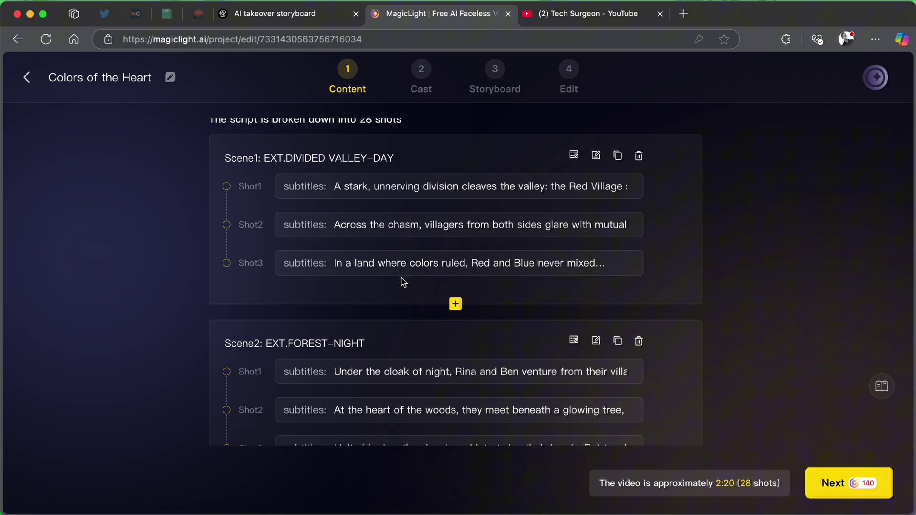
scroll(401, 281, "down", 13)
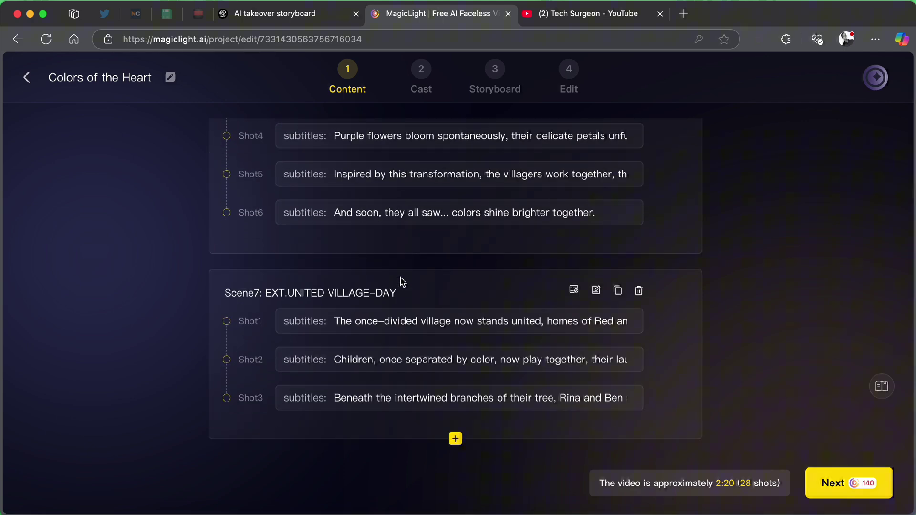
scroll(402, 281, "up", 20)
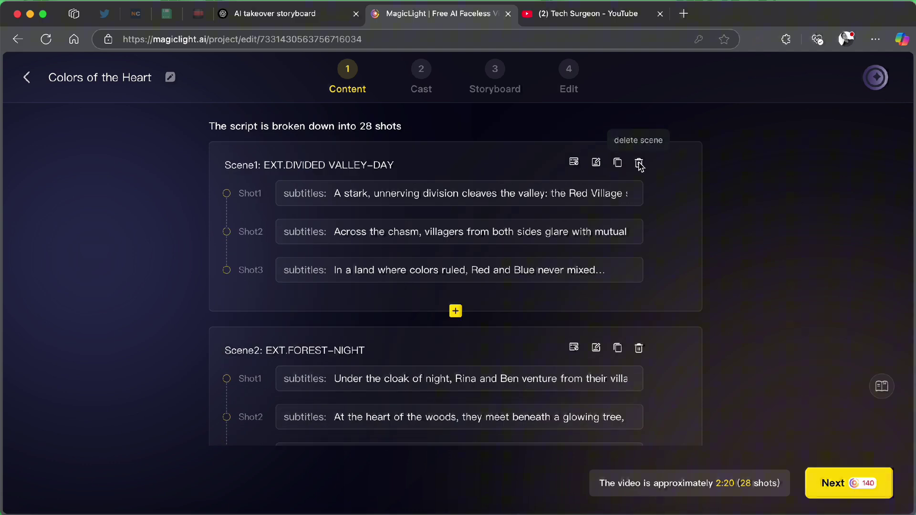
scroll(620, 308, "down", 15)
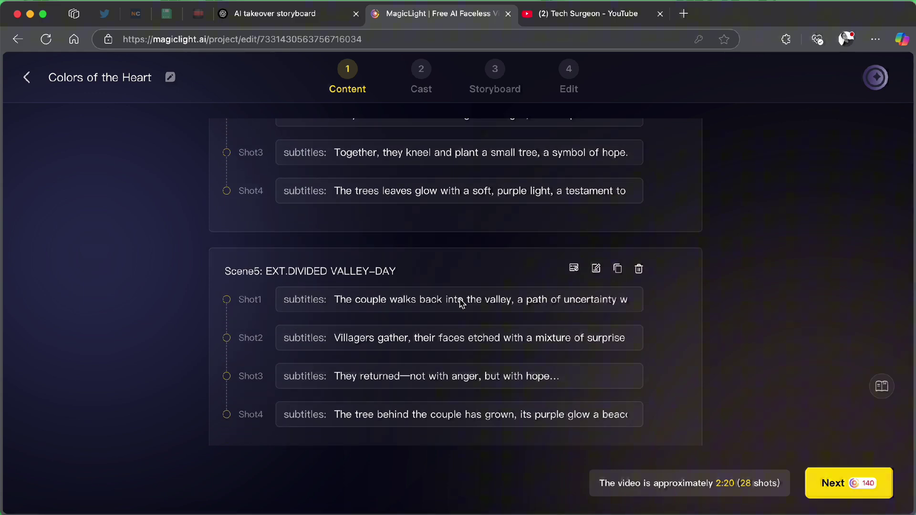
scroll(518, 301, "down", 10)
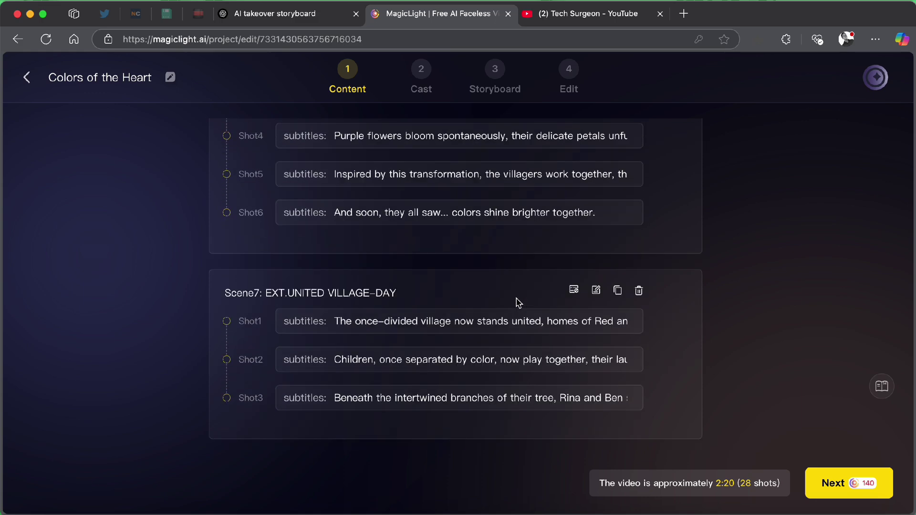
scroll(519, 303, "up", 20)
mouse_move(517, 303)
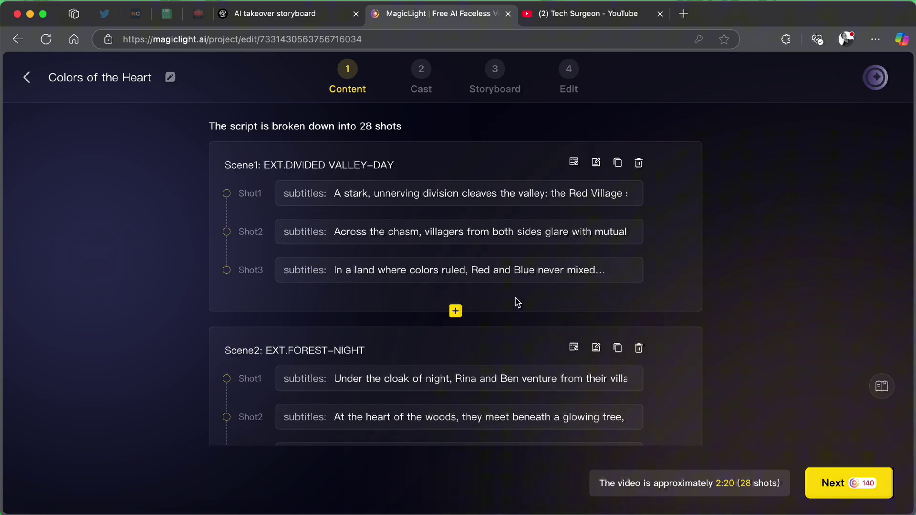
Step: Open the Cast step and review the six characters, closing Red adult's library unchanged
left_click(846, 485)
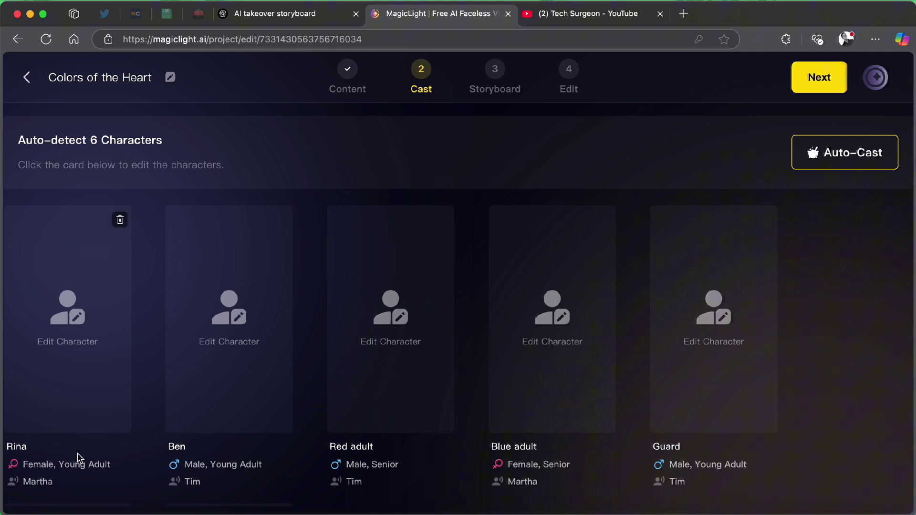
scroll(225, 425, "down", 3)
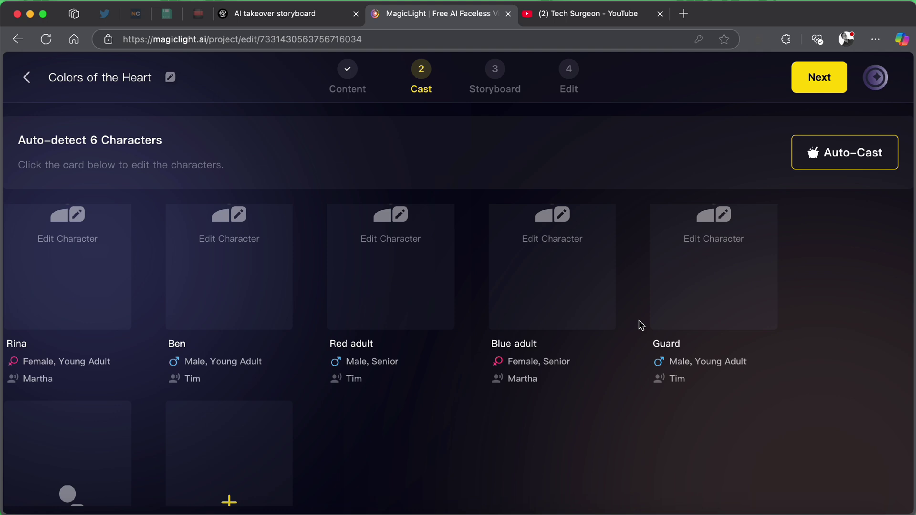
left_click(415, 380)
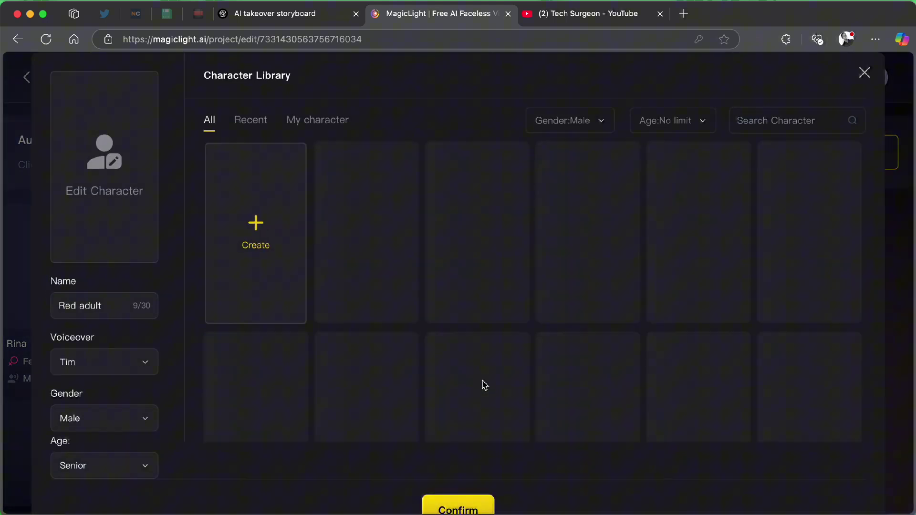
left_click(863, 76)
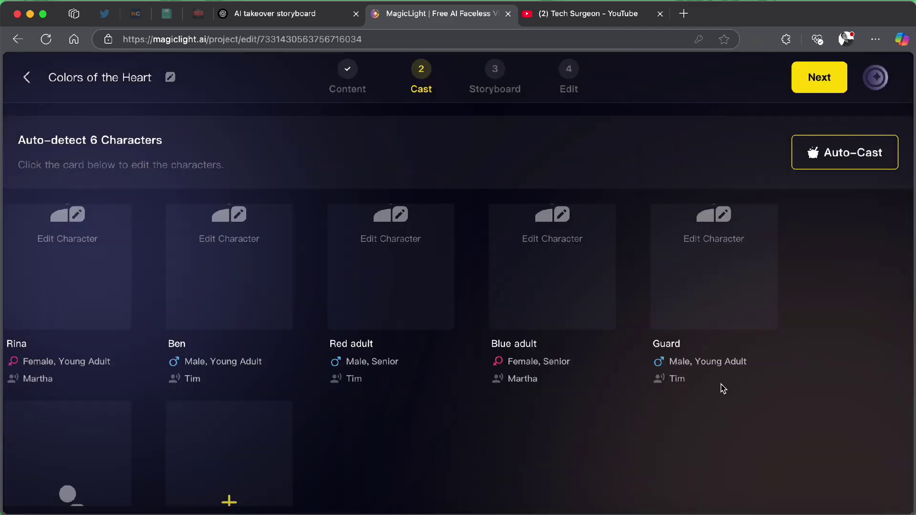
scroll(721, 384, "down", 3)
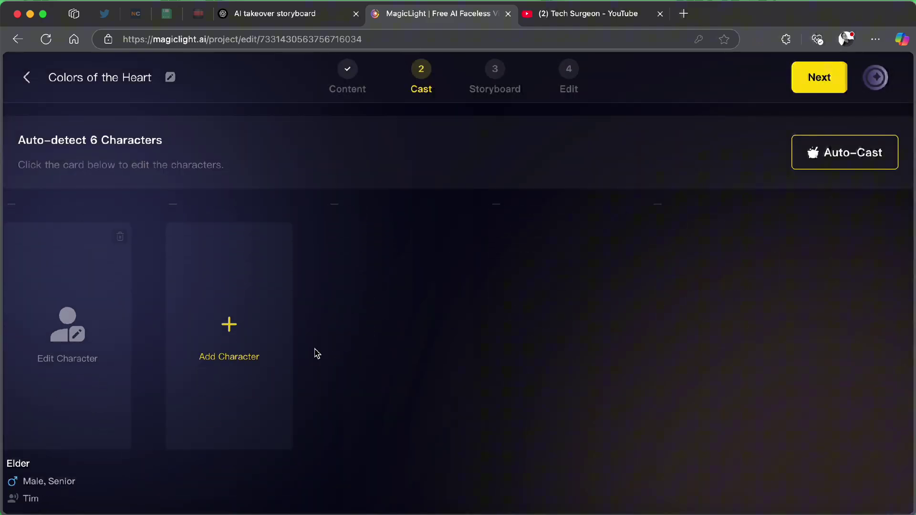
scroll(315, 353, "up", 5)
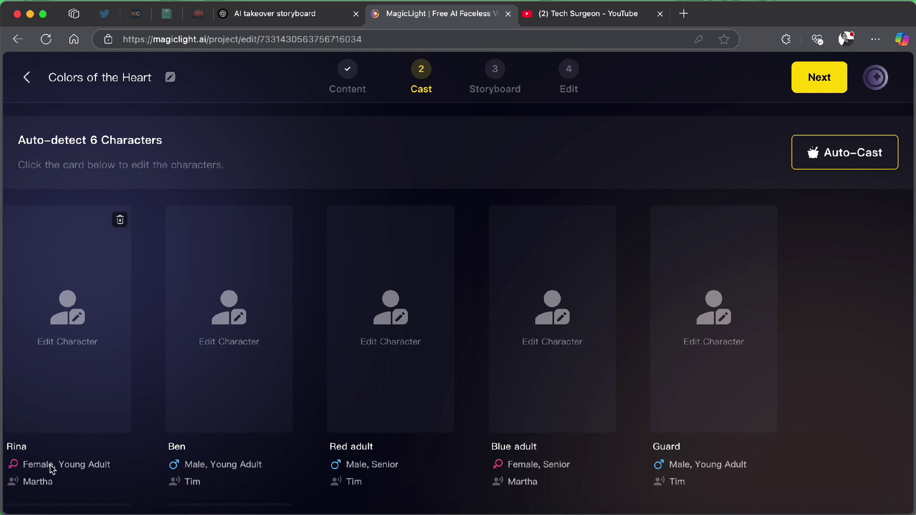
Step: Give Rina the Sophia voiceover in her character settings
left_click(91, 376)
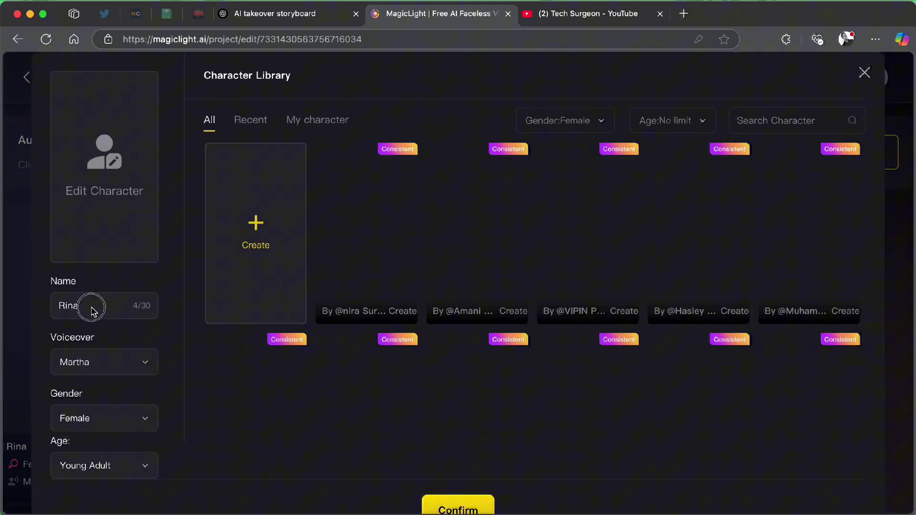
left_click(144, 367)
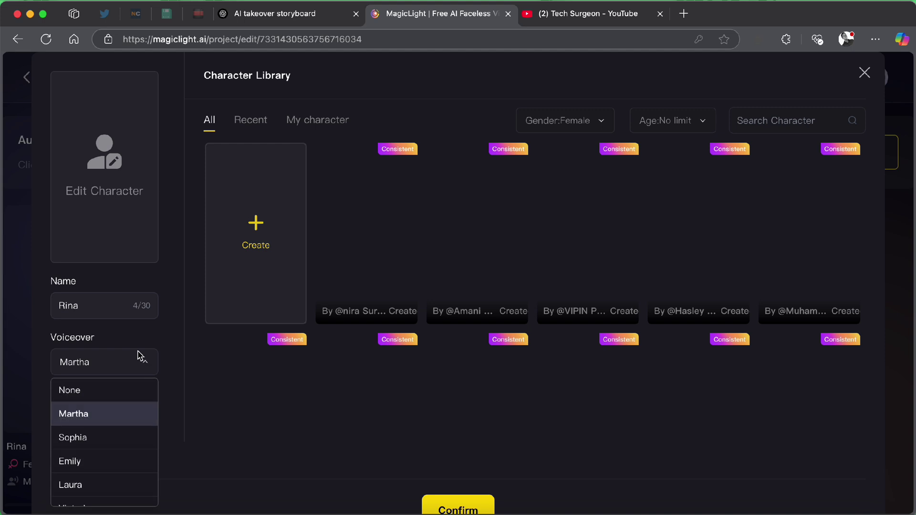
scroll(105, 449, "down", 1)
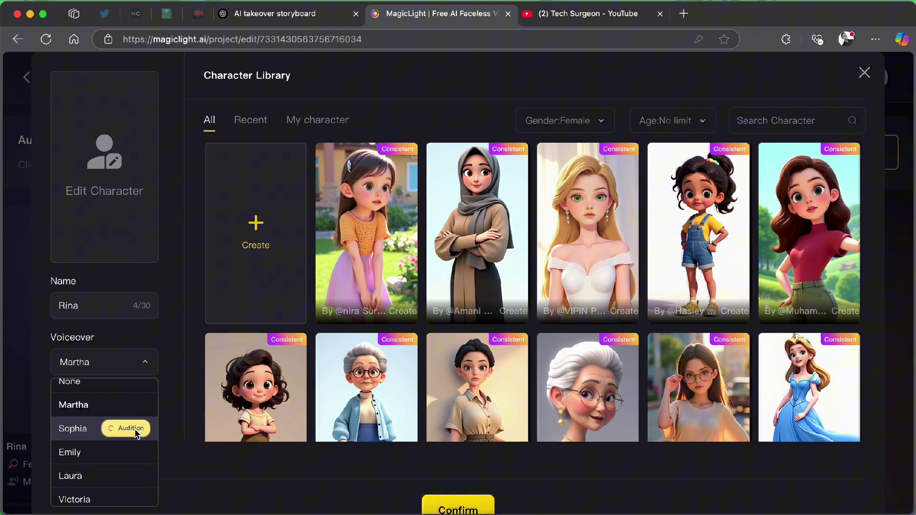
left_click(167, 432)
left_click(98, 371)
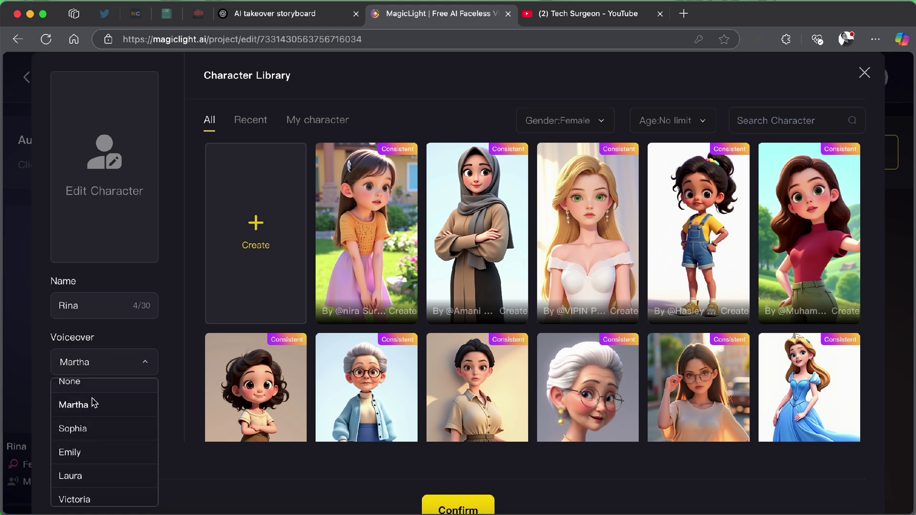
left_click(91, 431)
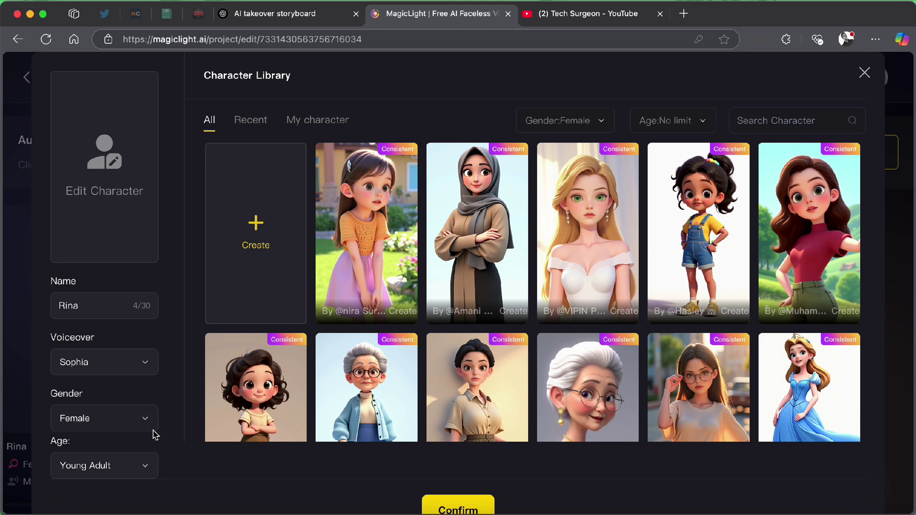
scroll(154, 434, "down", 1)
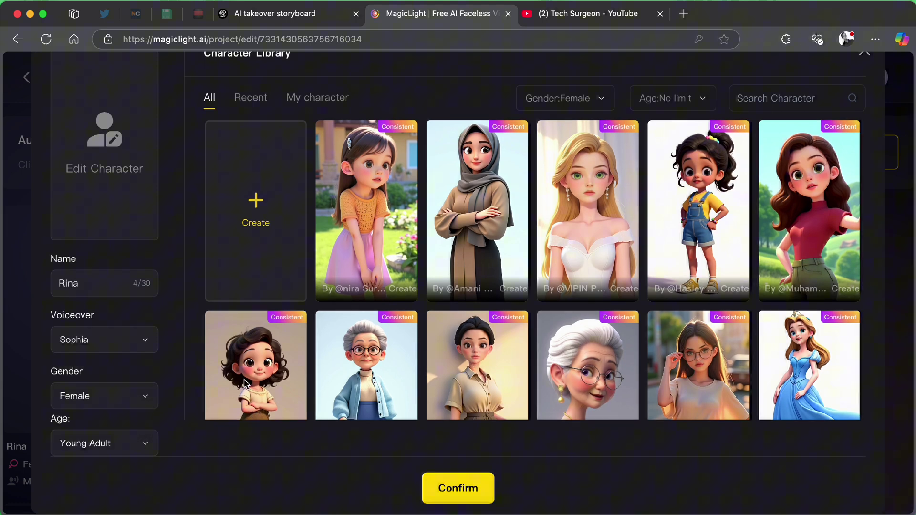
scroll(191, 337, "up", 1)
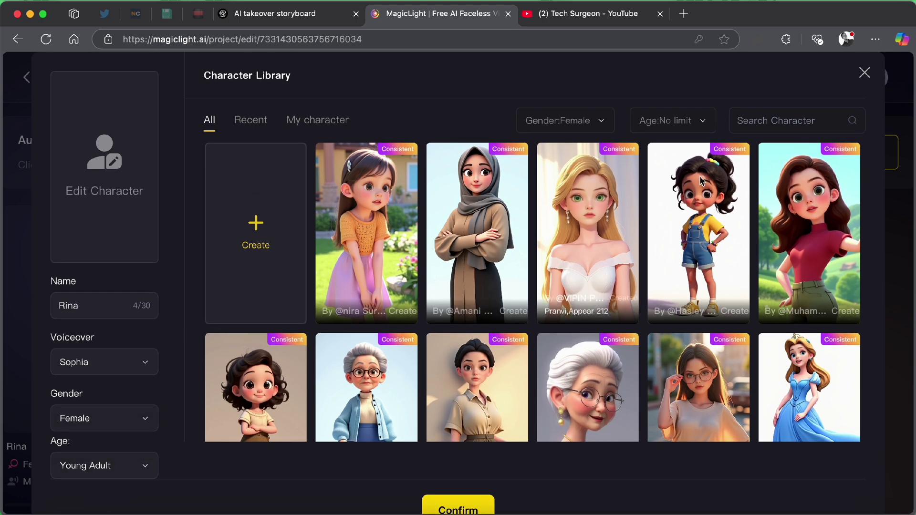
scroll(668, 191, "down", 5)
scroll(535, 204, "up", 5)
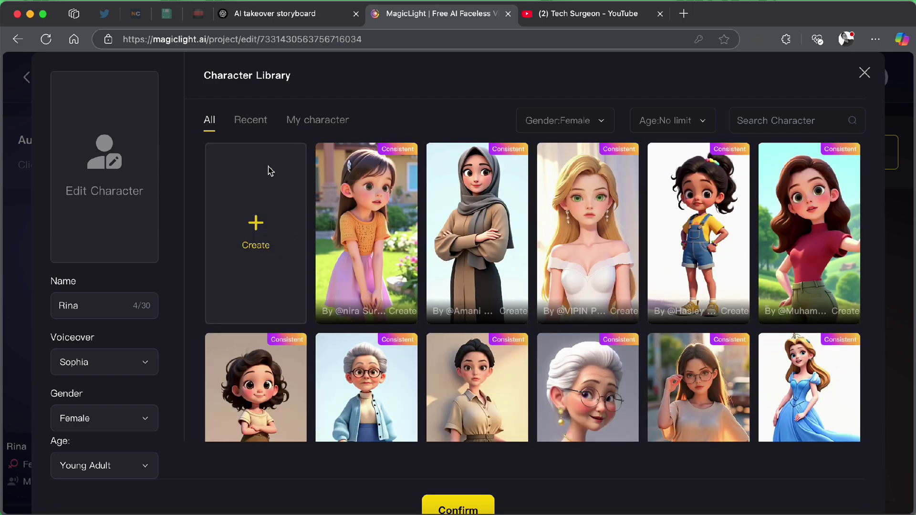
Step: Assign Rina the hijab-wearing character from the full library and confirm it
left_click(308, 120)
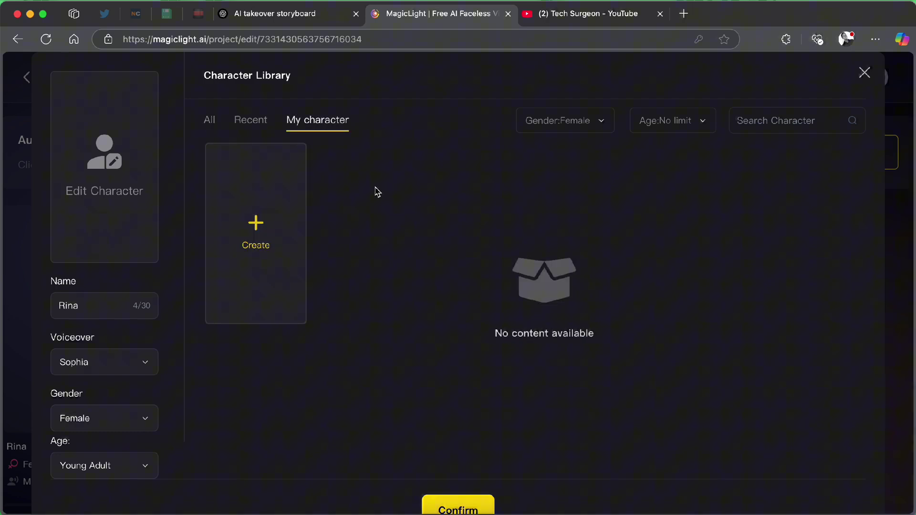
left_click(210, 120)
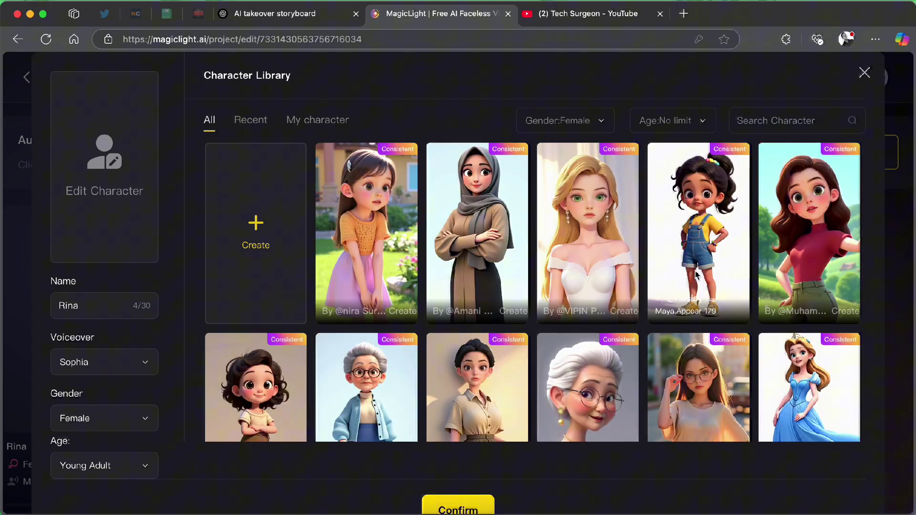
scroll(697, 276, "down", 3)
scroll(697, 276, "down", 2)
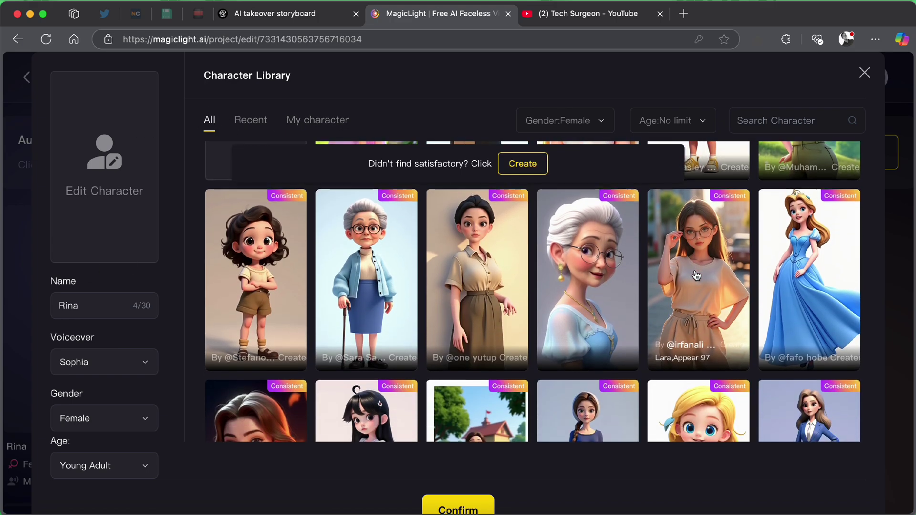
scroll(525, 257, "up", 4)
left_click(506, 252)
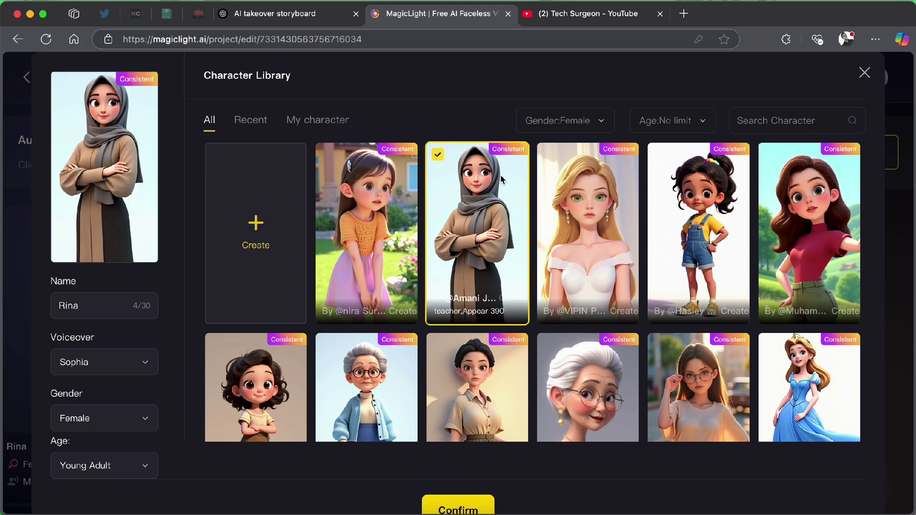
left_click(458, 499)
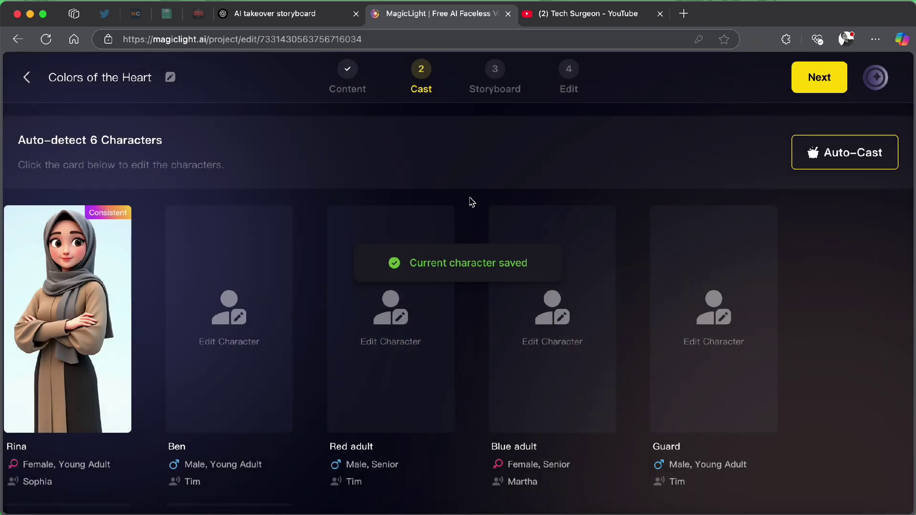
Step: Filter Rina's character library to Young Adult and confirm her character
left_click(118, 271)
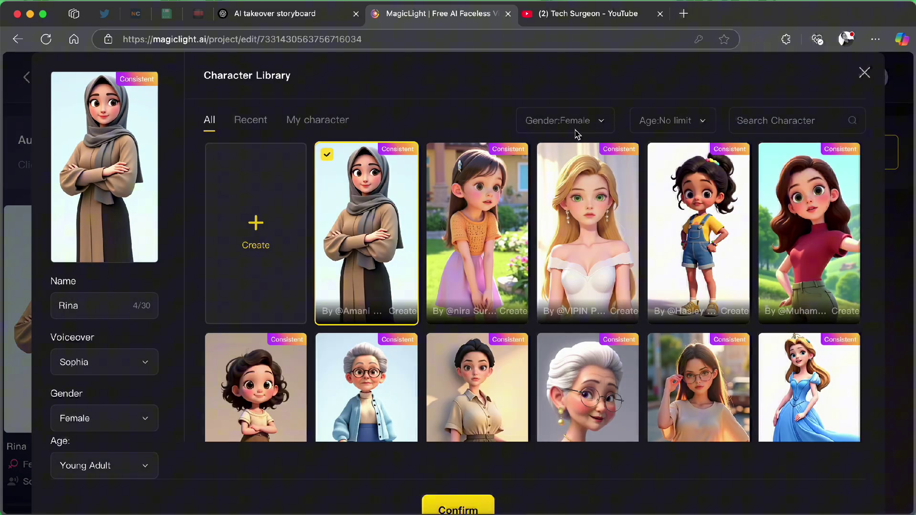
left_click(682, 125)
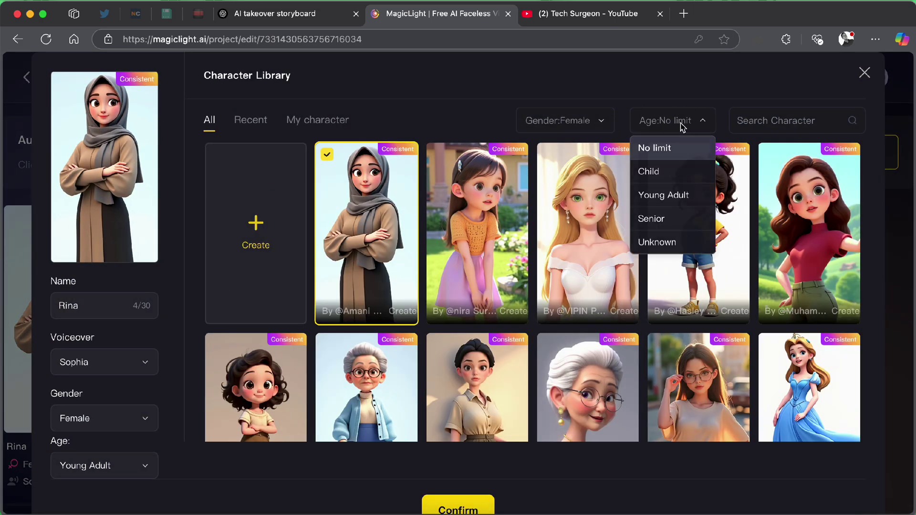
left_click(662, 197)
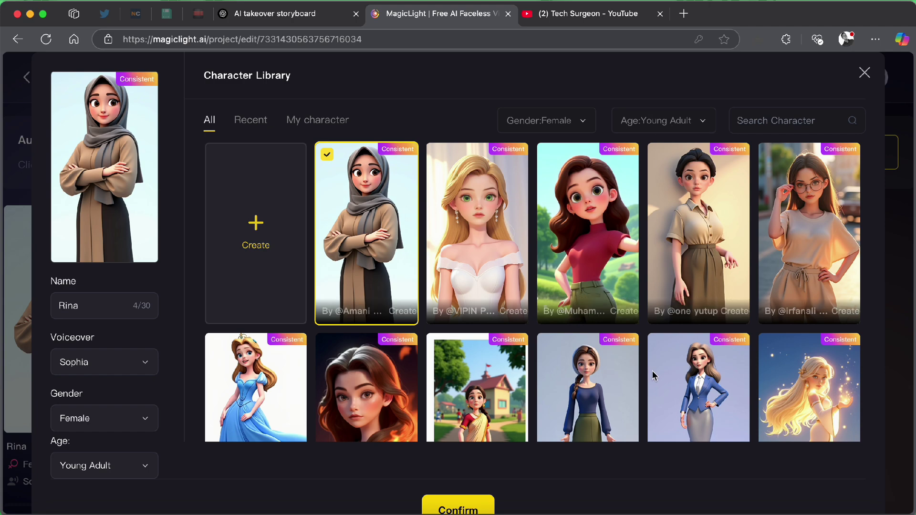
scroll(652, 371, "down", 7)
scroll(654, 376, "up", 7)
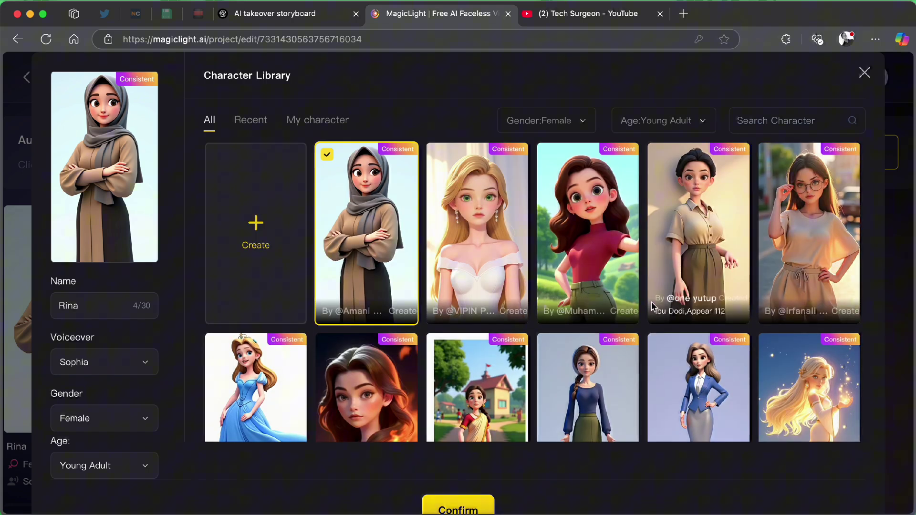
left_click(472, 510)
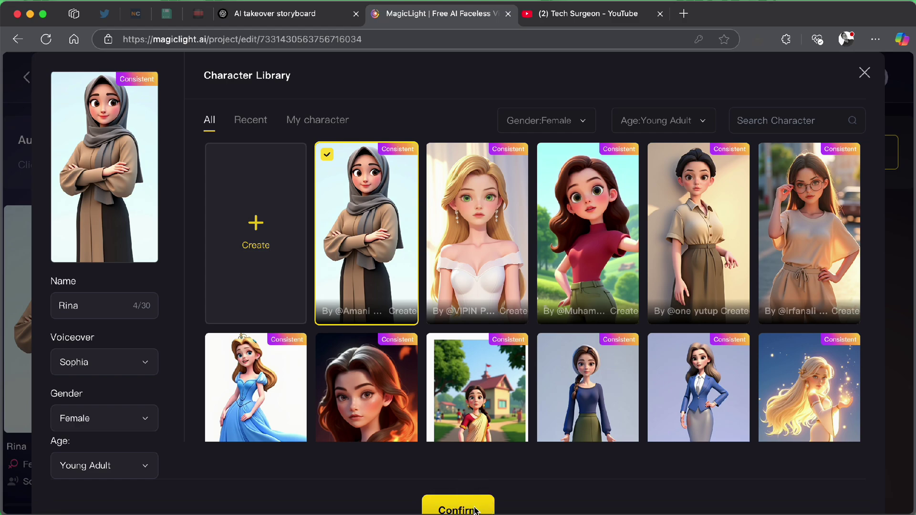
Step: Open Ben's character library and browse the available looks
left_click(255, 318)
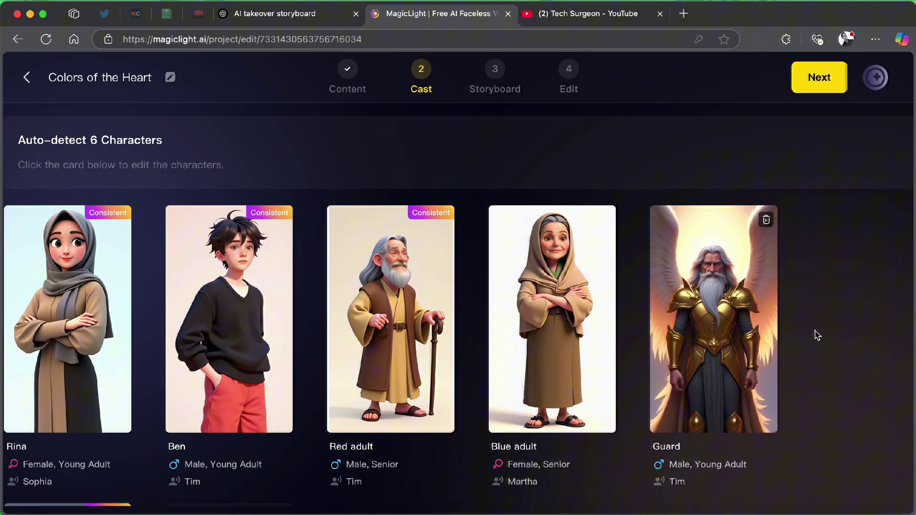
scroll(818, 340, "down", 5)
scroll(820, 341, "down", 3)
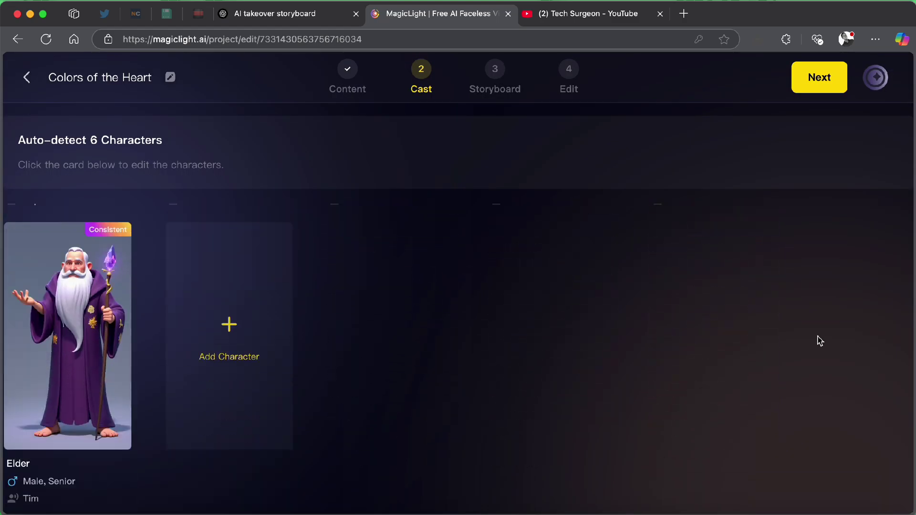
scroll(821, 341, "up", 8)
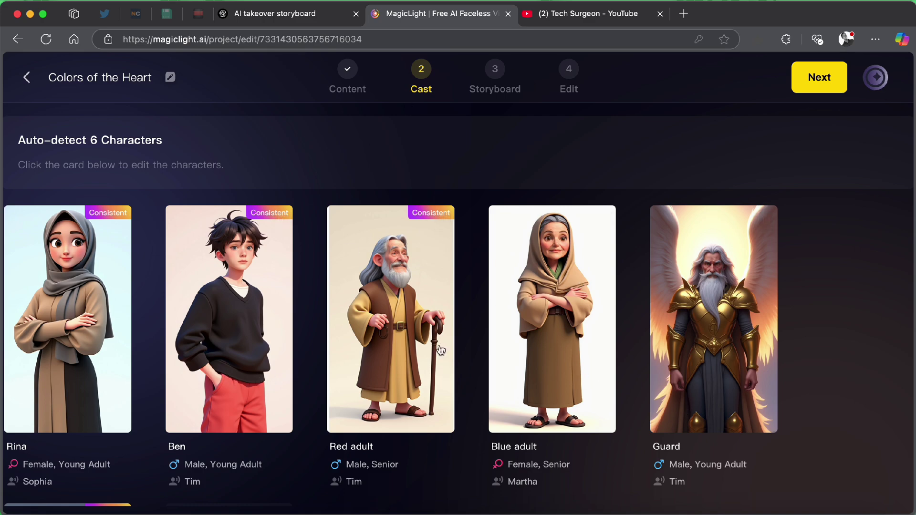
scroll(360, 385, "down", 5)
scroll(360, 385, "up", 5)
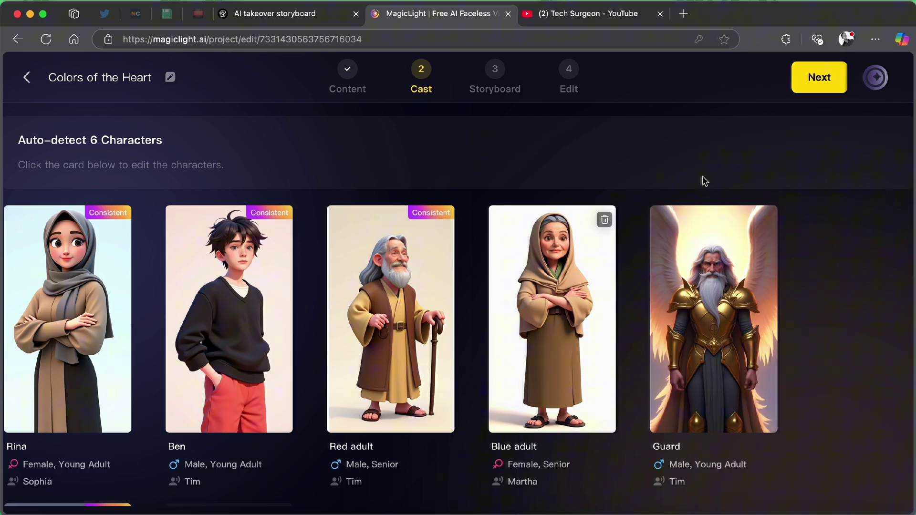
Step: Move to the Storyboard step and scroll through the 28 shot thumbnails
left_click(809, 83)
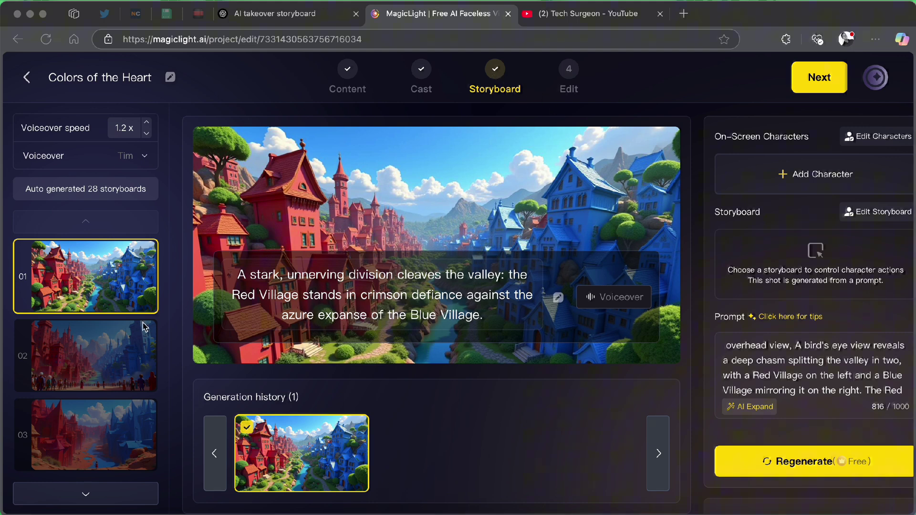
scroll(96, 418, "down", 20)
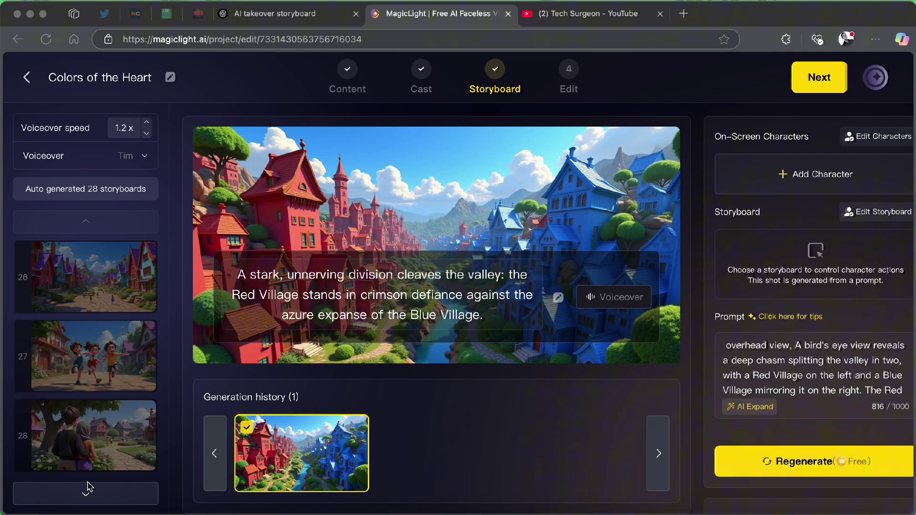
scroll(114, 327, "up", 20)
Step: Click through the storyboard shots, from the forest scene and glowing tree onward
left_click(93, 283)
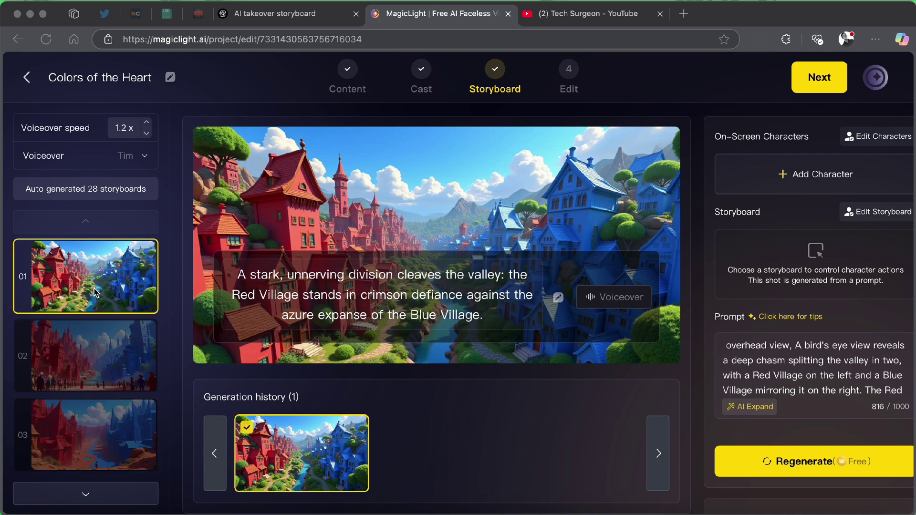
left_click(91, 286)
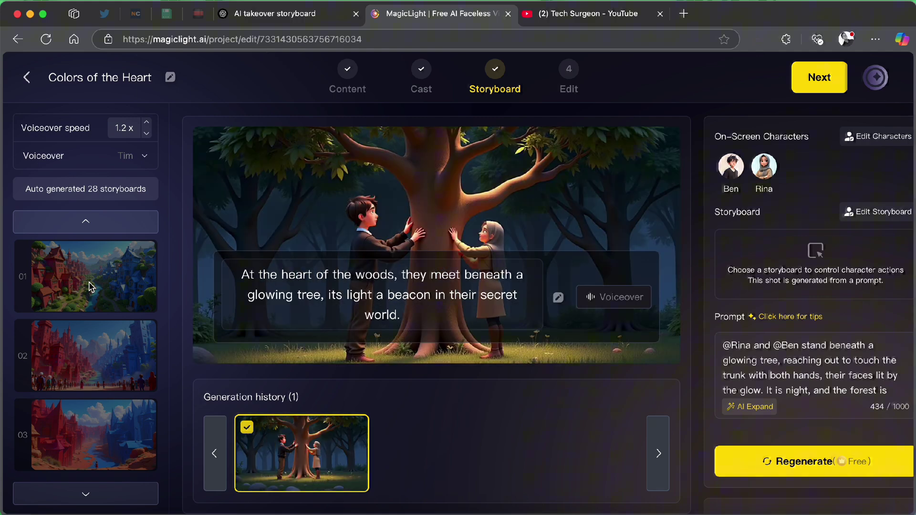
left_click(91, 287)
left_click(91, 287)
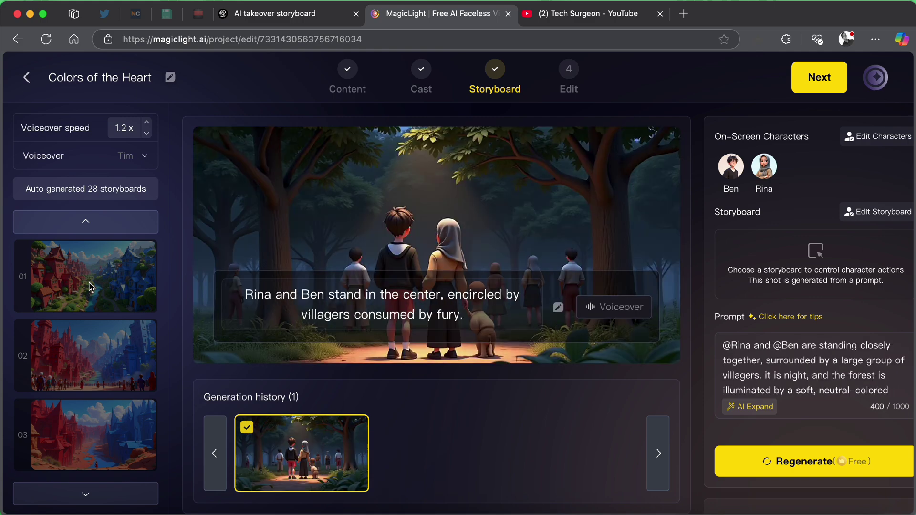
left_click(91, 286)
left_click(91, 287)
scroll(91, 287, "down", 4)
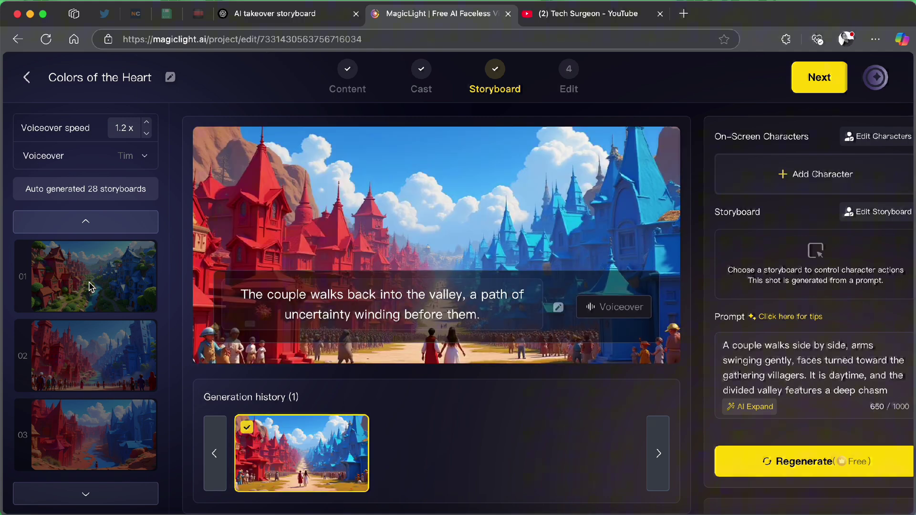
scroll(90, 287, "down", 2)
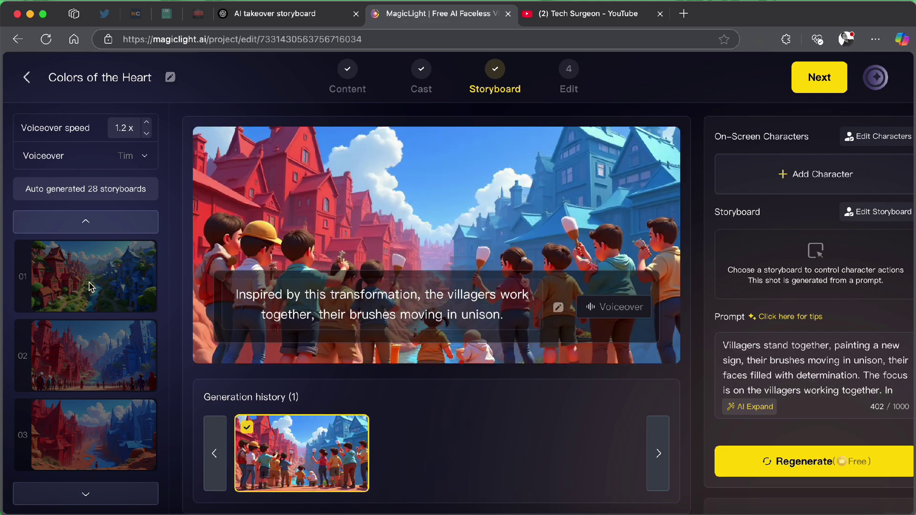
scroll(91, 287, "down", 4)
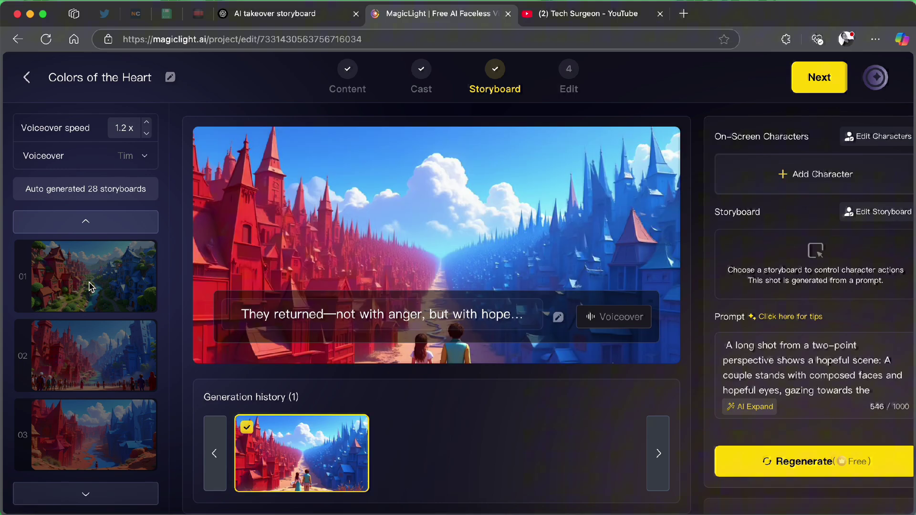
scroll(91, 286, "up", 10)
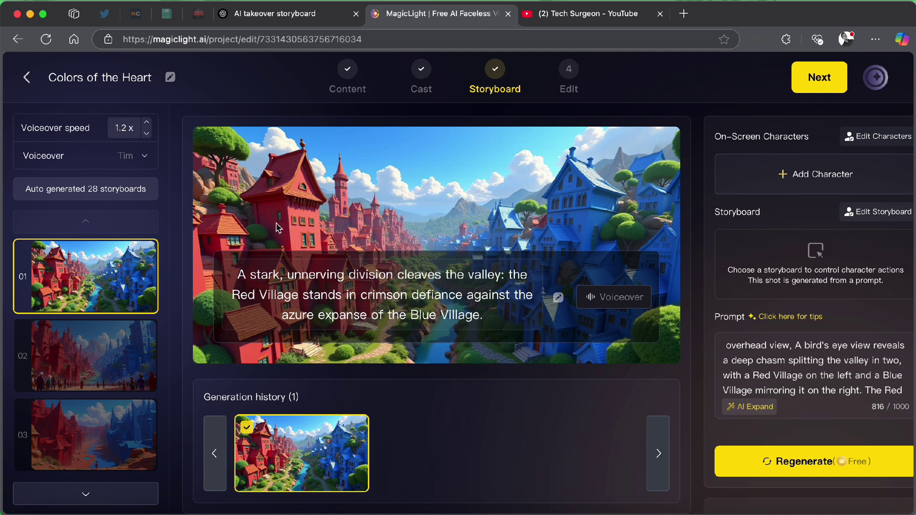
Step: Set the Voiceover speed to 1.0x and leave the narrator voice on Tim
left_click(130, 129)
left_click(152, 137)
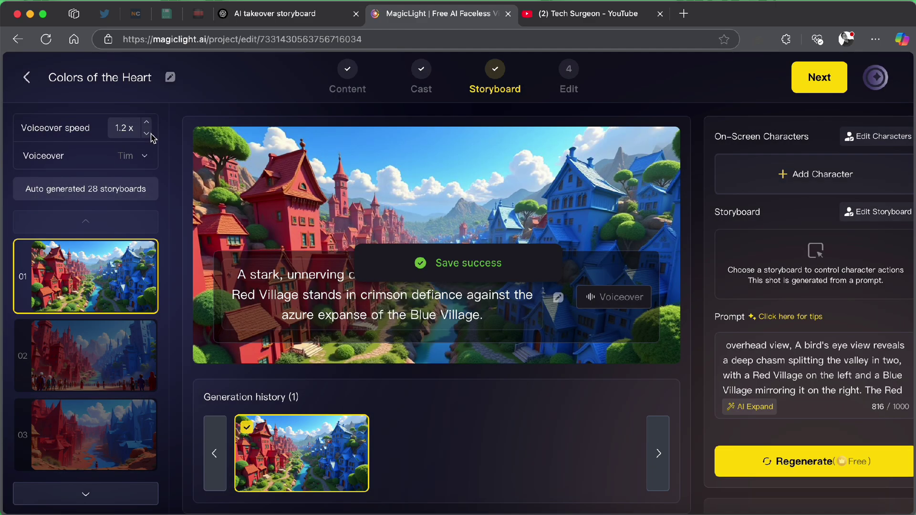
left_click(147, 134)
left_click(144, 158)
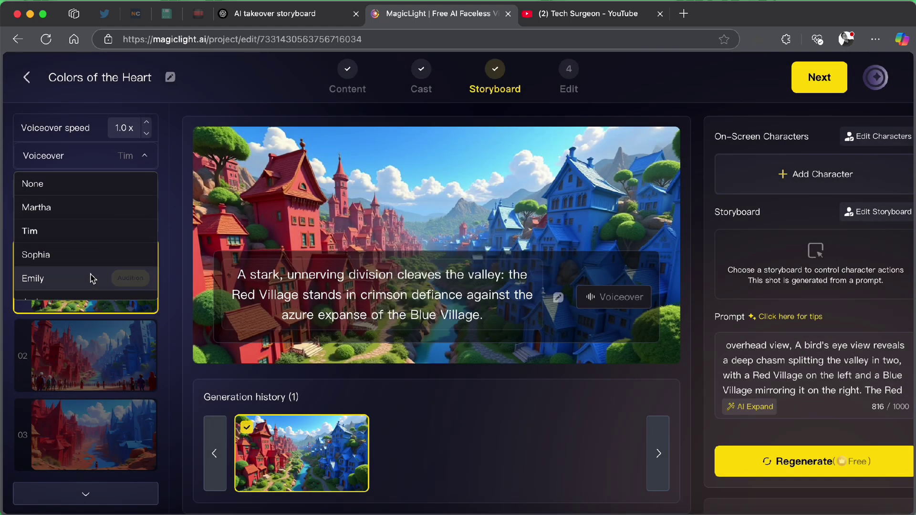
mouse_move(88, 216)
mouse_move(65, 234)
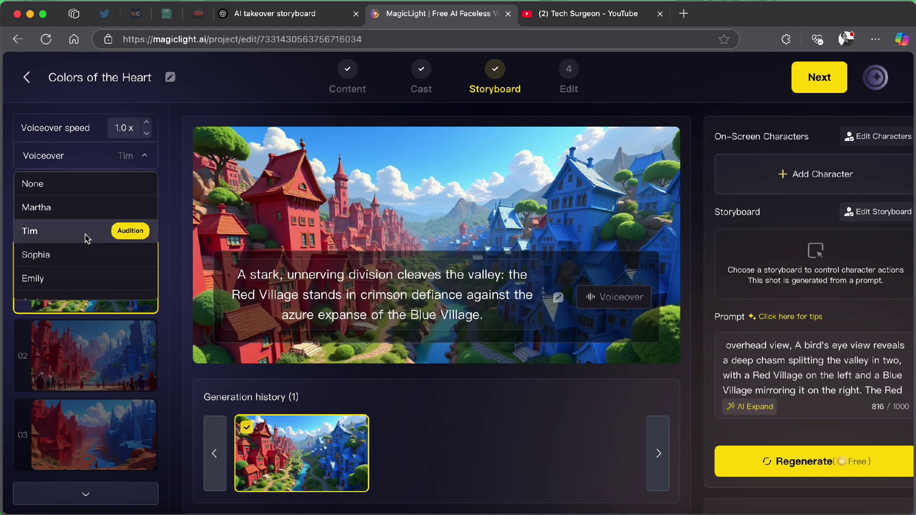
left_click(175, 121)
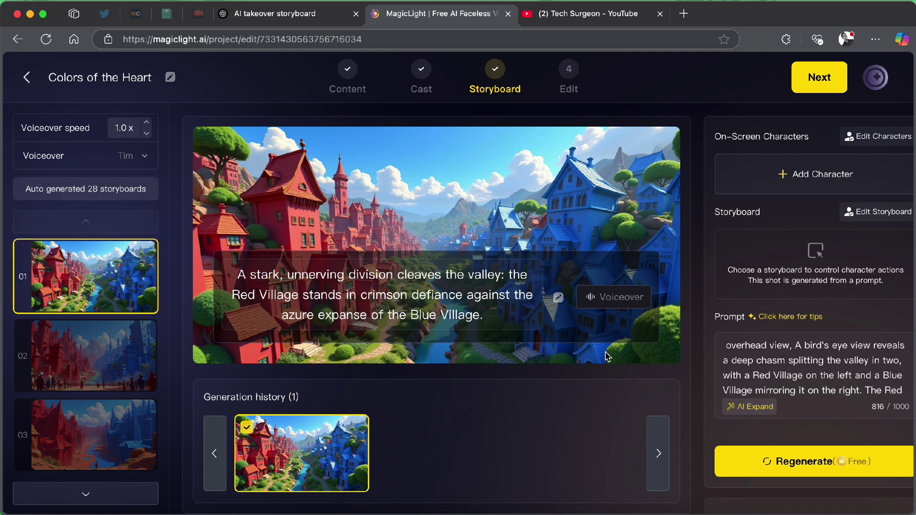
Step: Cancel the deletion of storyboard 02 so the shot stays in the storyboard
scroll(839, 365, "down", 5)
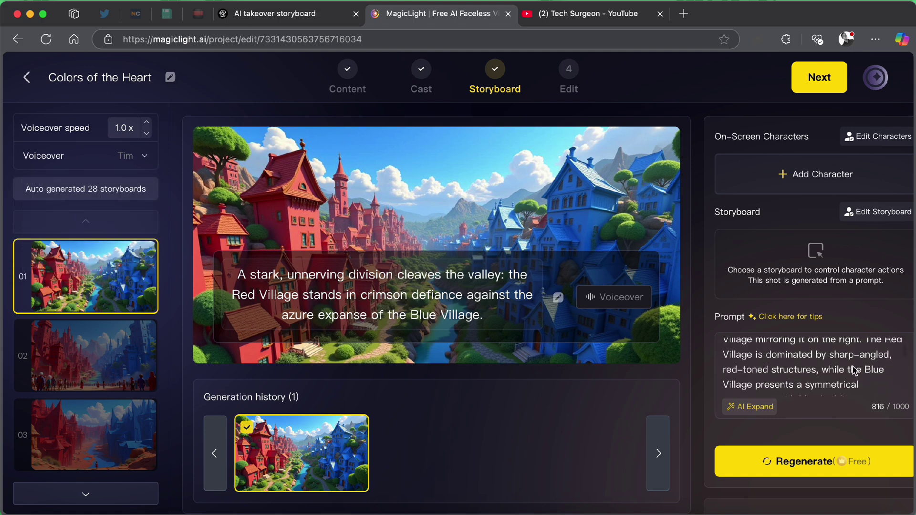
scroll(754, 378, "up", 5)
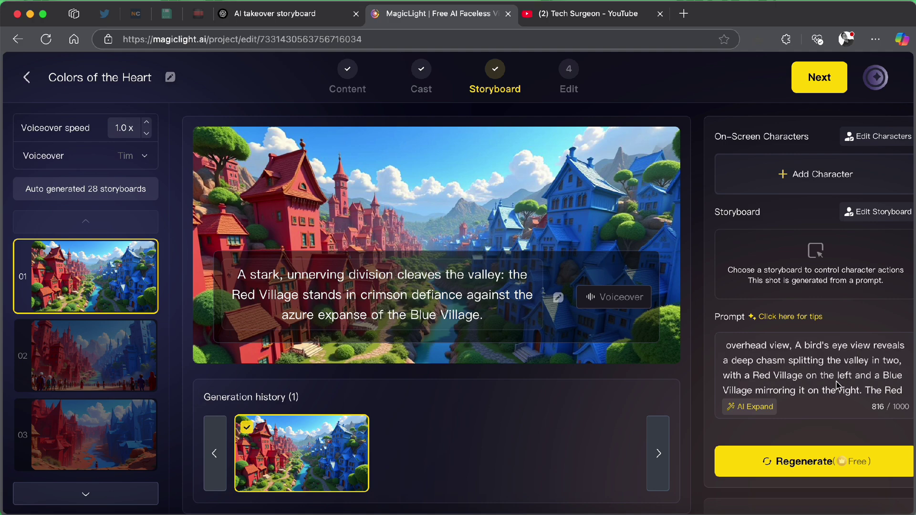
left_click(47, 380)
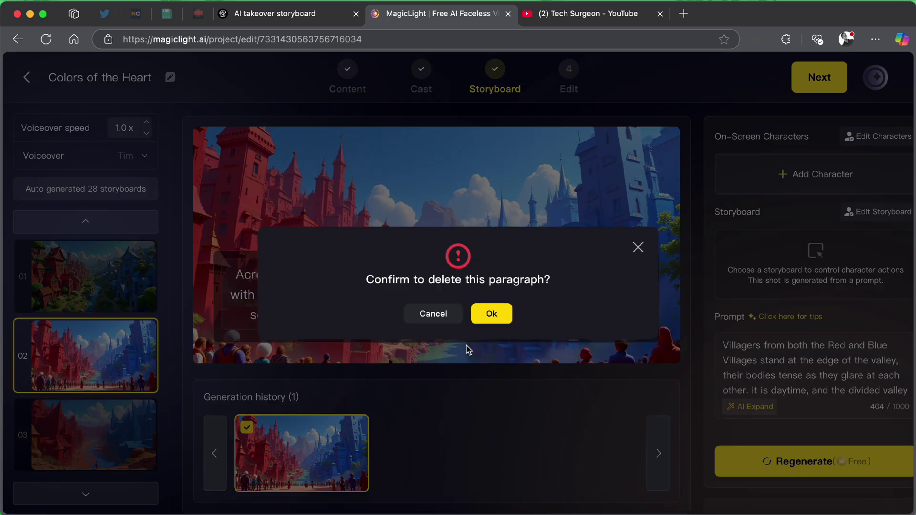
left_click(638, 247)
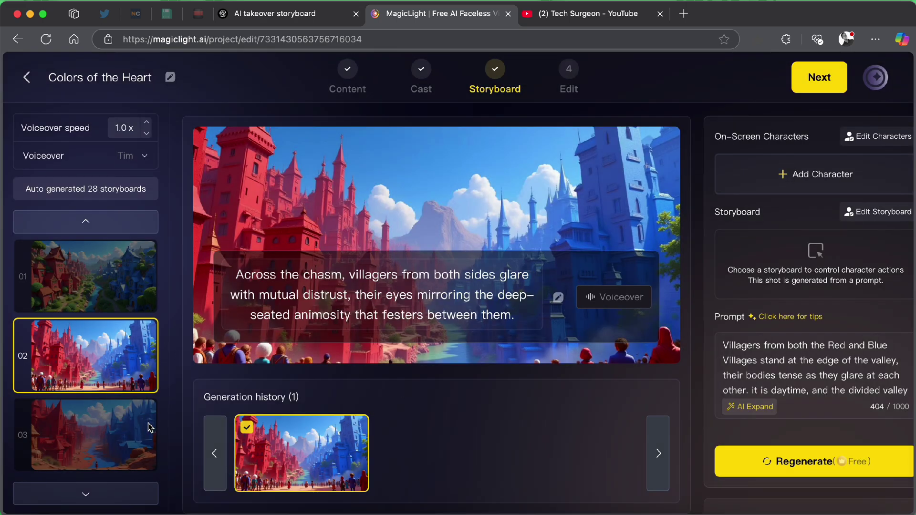
Step: Preview storyboard 03, then return to storyboard 02
left_click(93, 422)
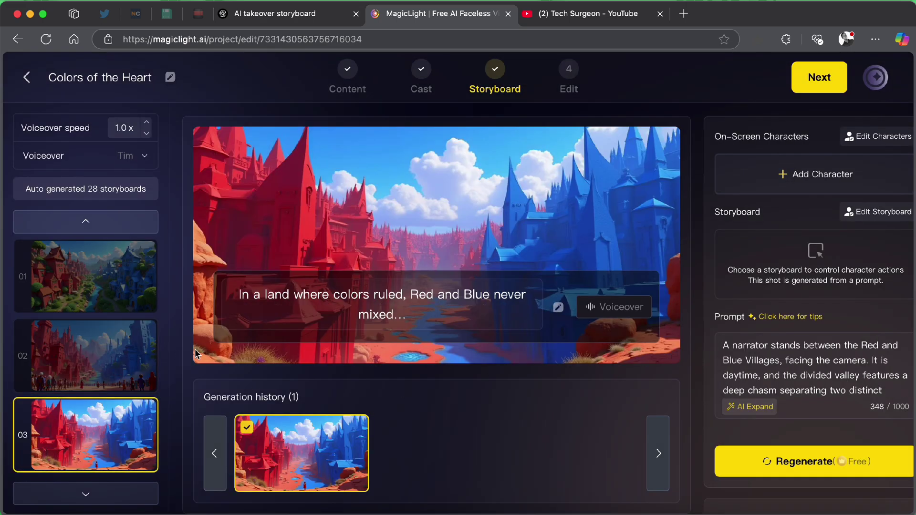
left_click(68, 357)
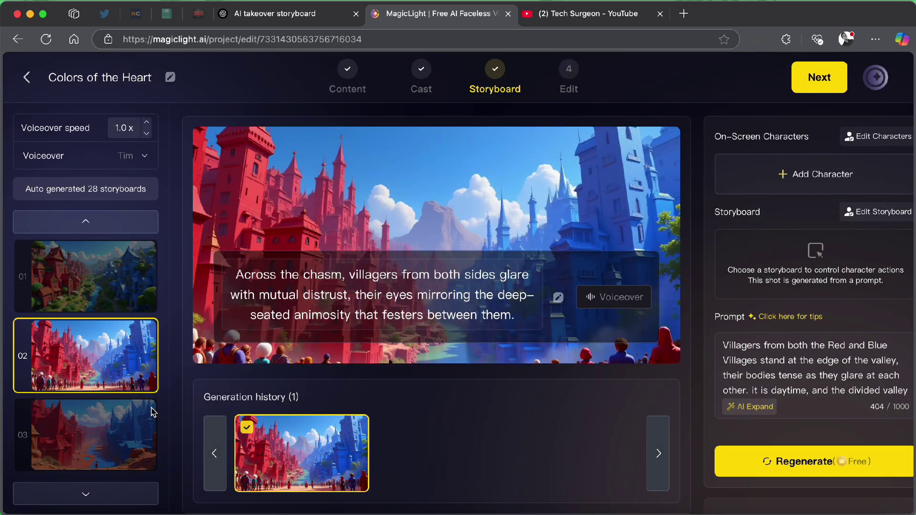
scroll(89, 399, "down", 10)
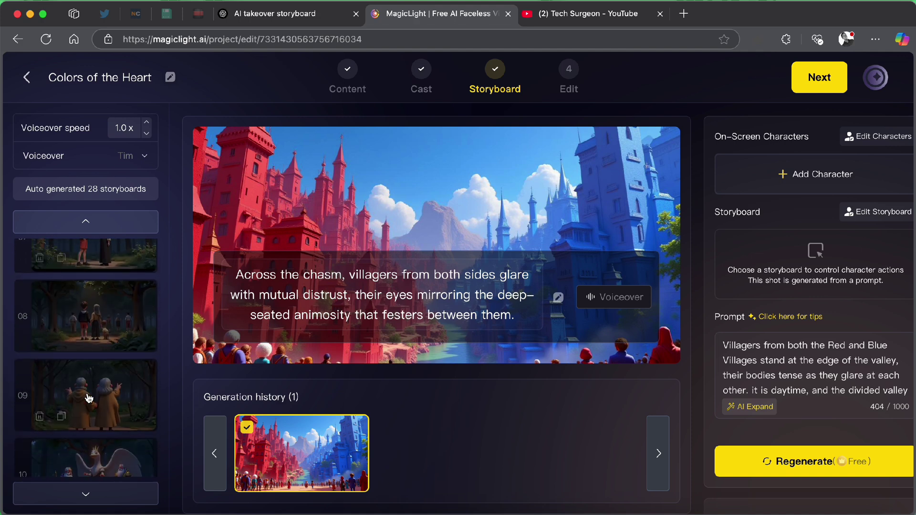
scroll(88, 398, "up", 10)
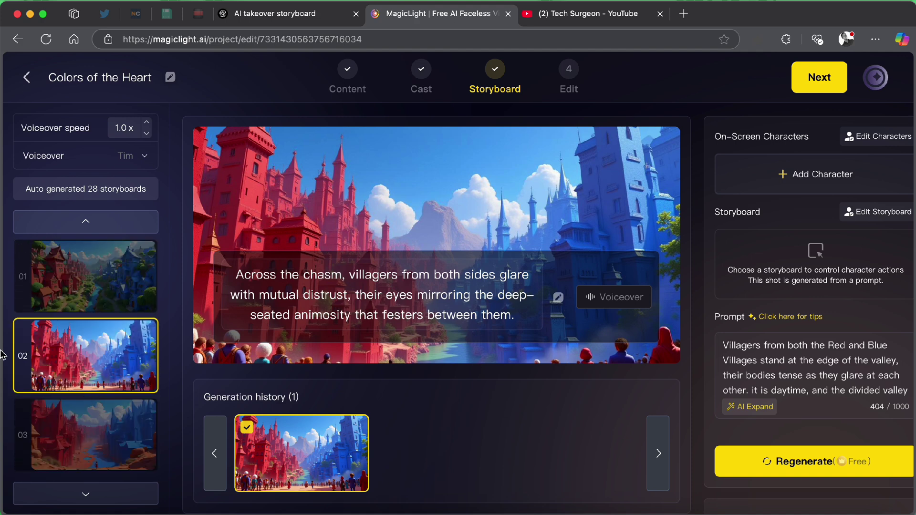
Step: View storyboard 06 with the couple holding hands, then storyboard 01 of the divided villages
mouse_move(43, 384)
scroll(850, 398, "down", 3)
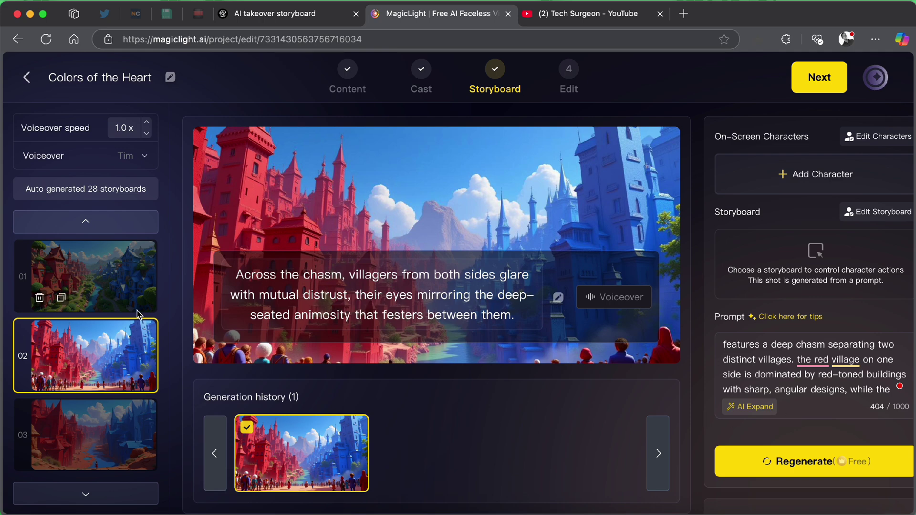
scroll(98, 435, "down", 5)
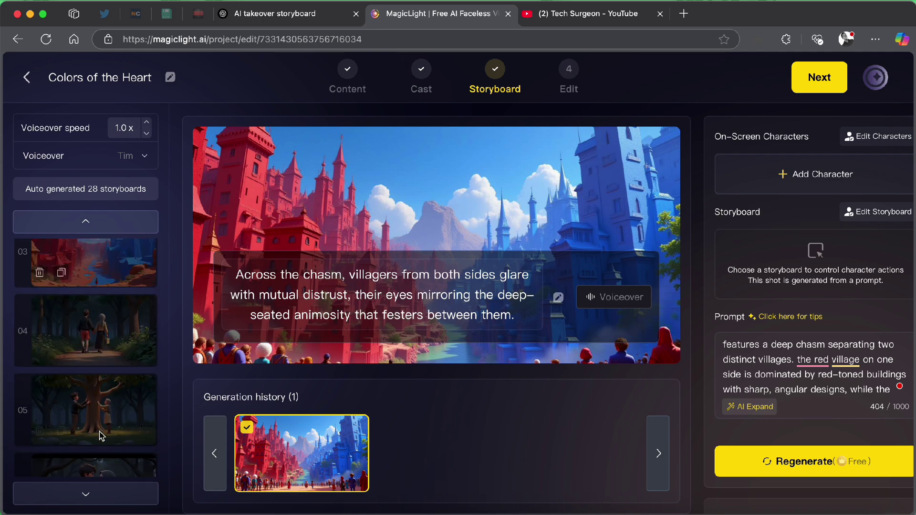
left_click(110, 357)
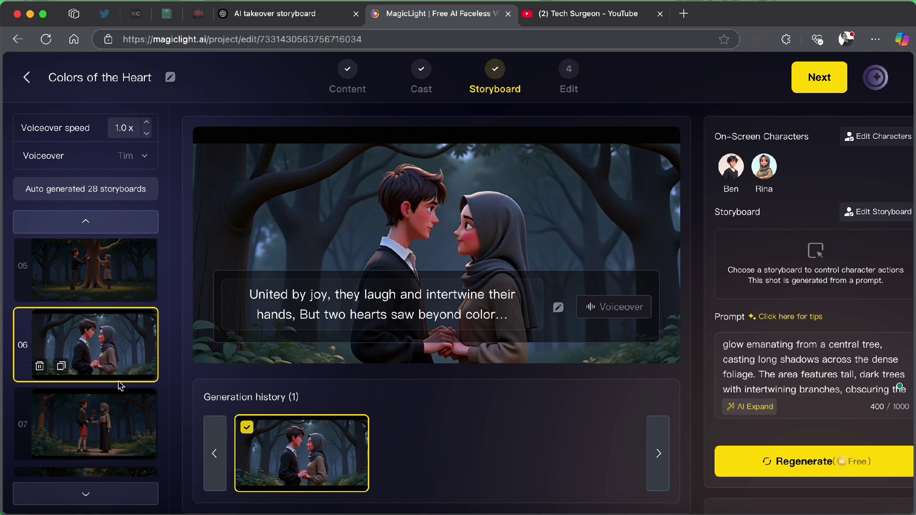
scroll(119, 384, "down", 1)
scroll(118, 384, "up", 5)
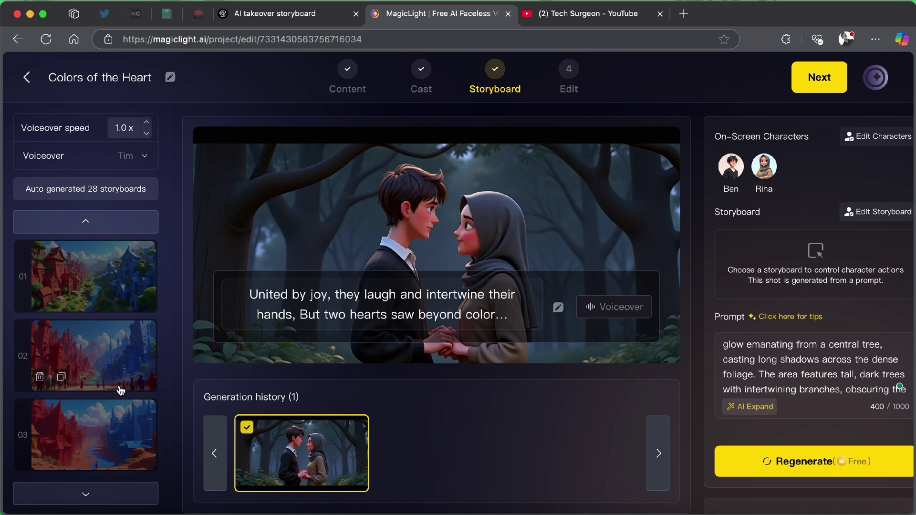
left_click(115, 284)
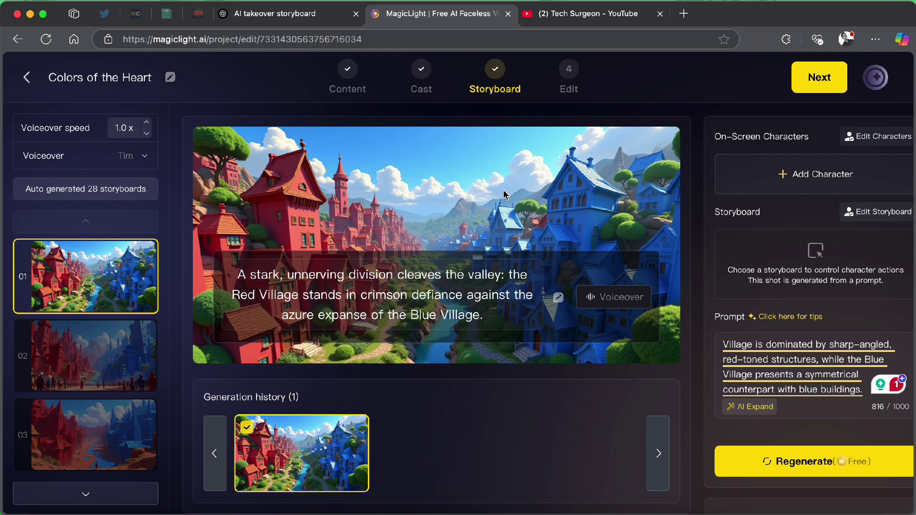
Step: Check the Animate button below, then display storyboard 02 with villagers glaring across the chasm
scroll(783, 377, "down", 6)
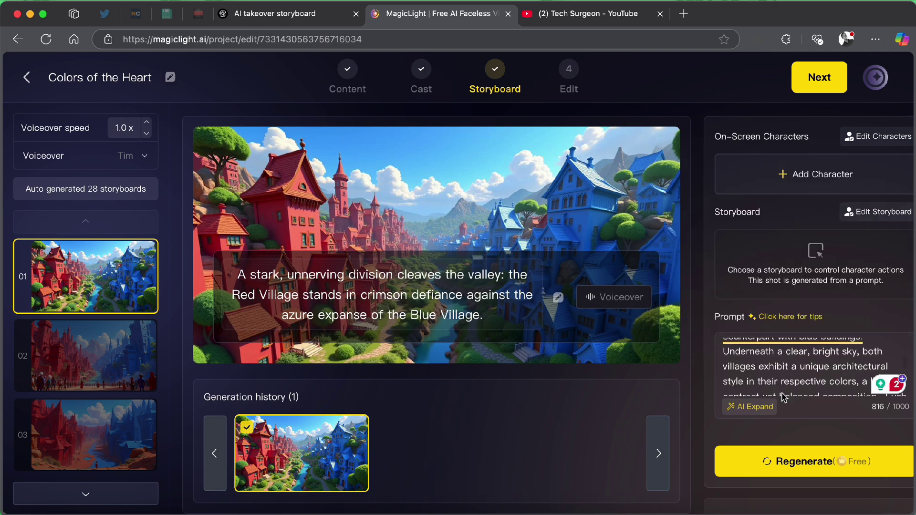
scroll(811, 422, "down", 1)
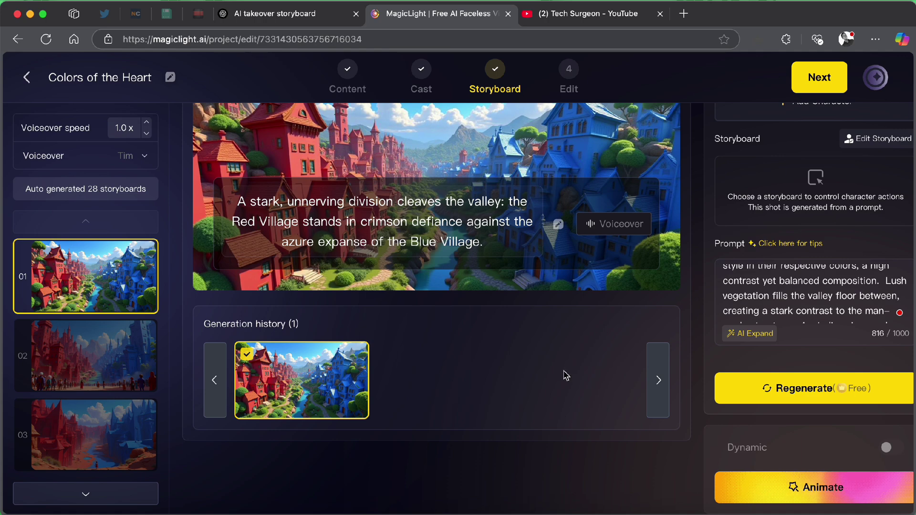
scroll(566, 375, "up", 2)
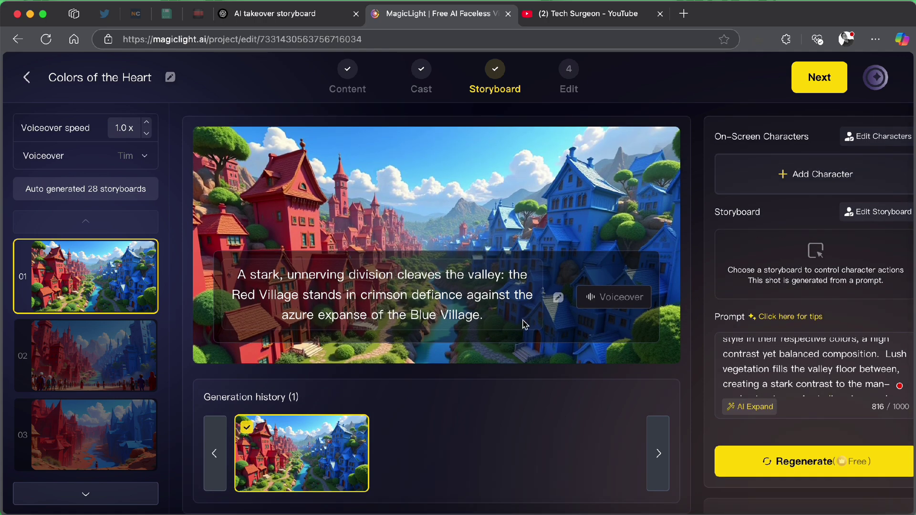
left_click(92, 351)
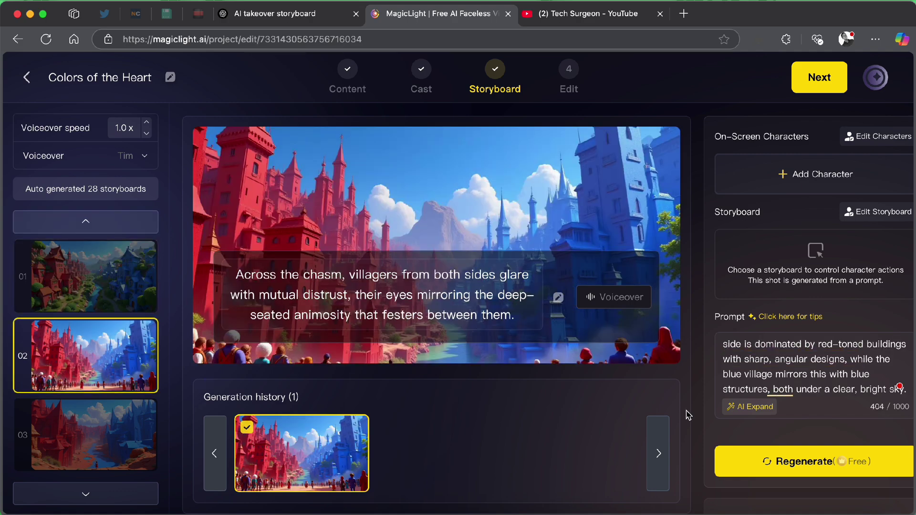
scroll(689, 415, "down", 2)
scroll(629, 404, "up", 2)
Step: Move past the storyboard stage and choose Animate all, reviewing the 28 selected storyboards
left_click(825, 89)
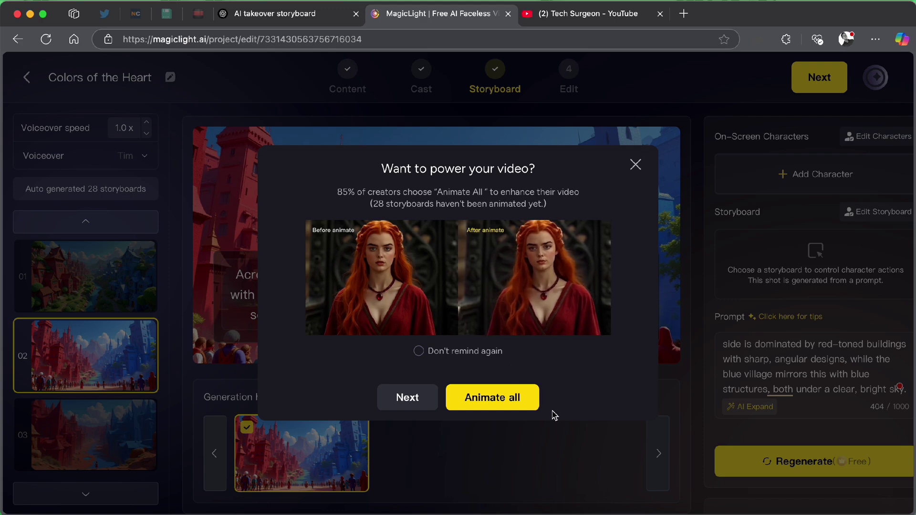
left_click(491, 399)
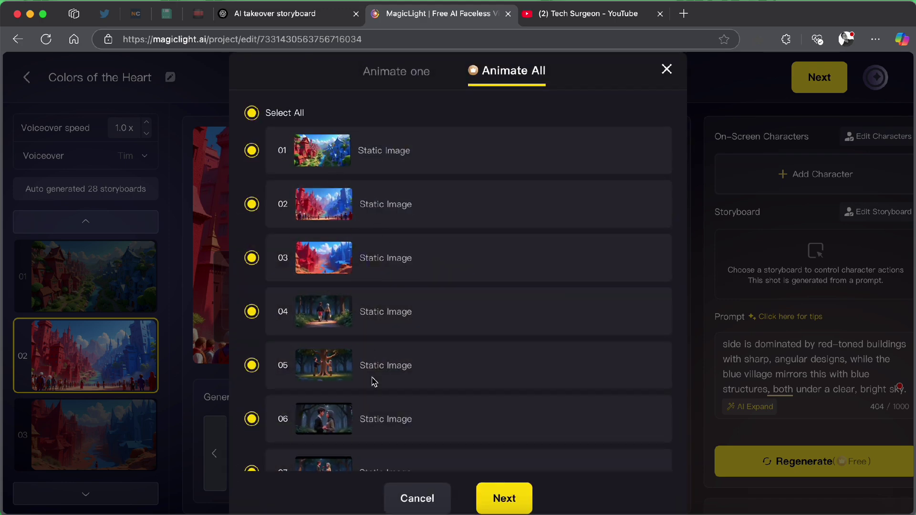
scroll(375, 382, "down", 8)
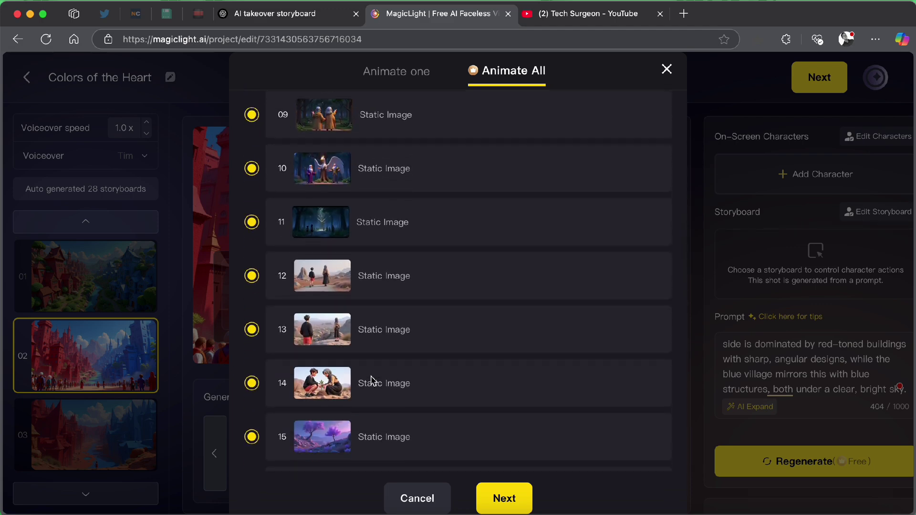
scroll(373, 381, "down", 13)
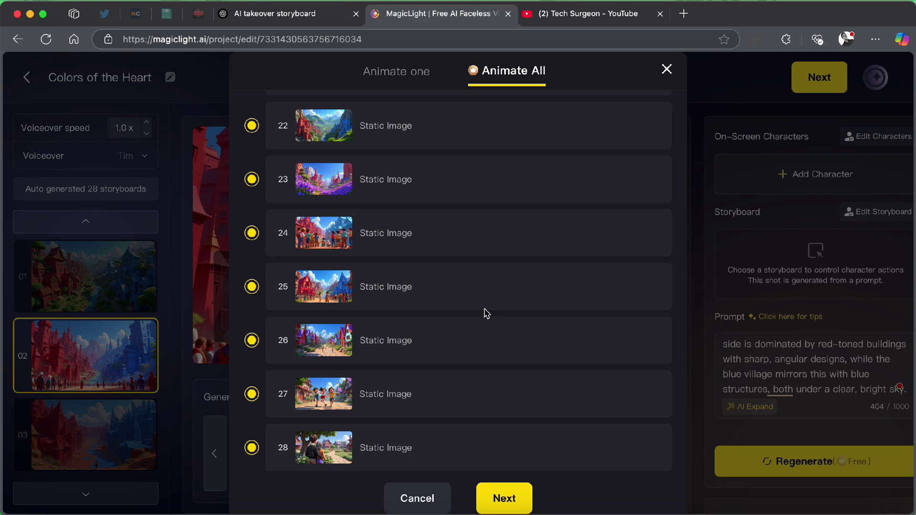
scroll(486, 313, "up", 20)
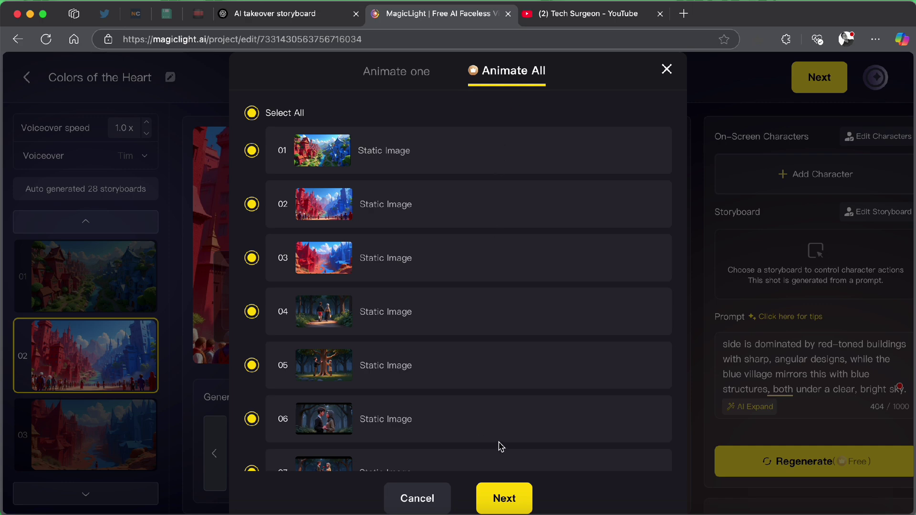
scroll(416, 344, "down", 20)
scroll(369, 333, "up", 20)
Step: Submit all 28 storyboards for Hailuo AI animation, accepting the 4200-credit cost
left_click(520, 490)
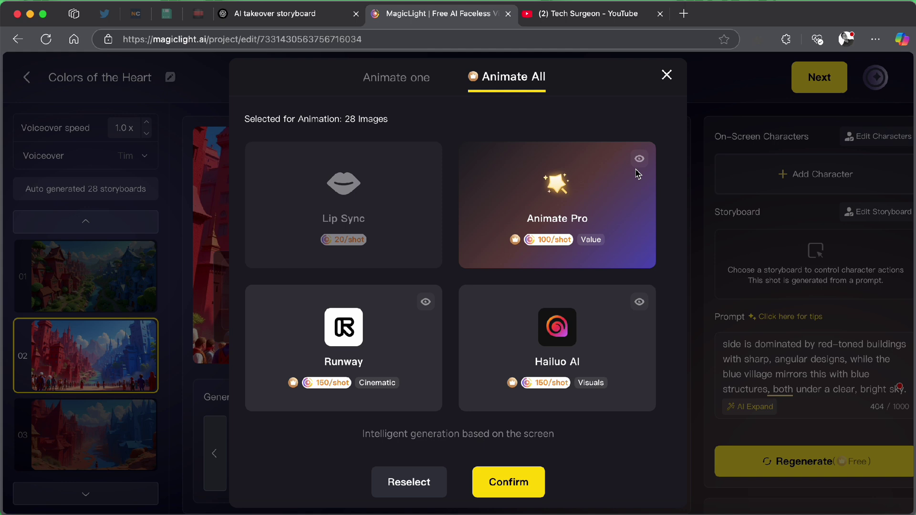
left_click(372, 209)
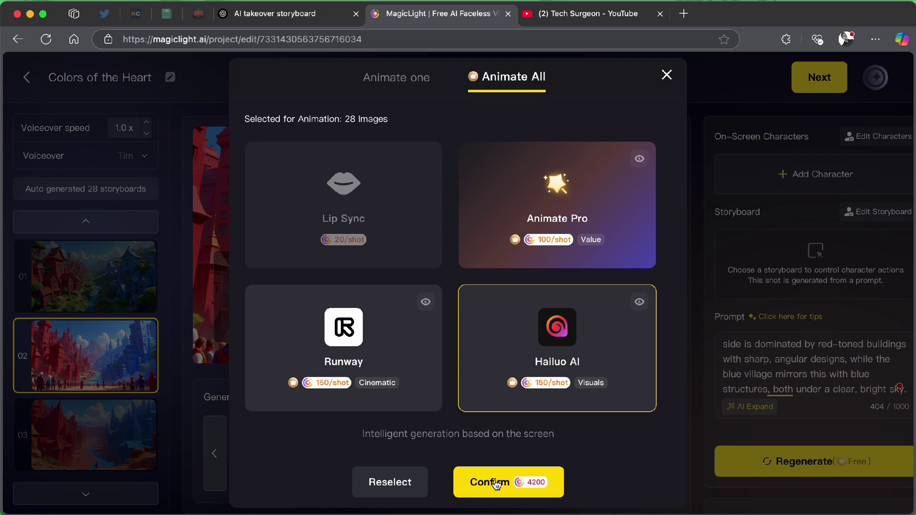
left_click(496, 484)
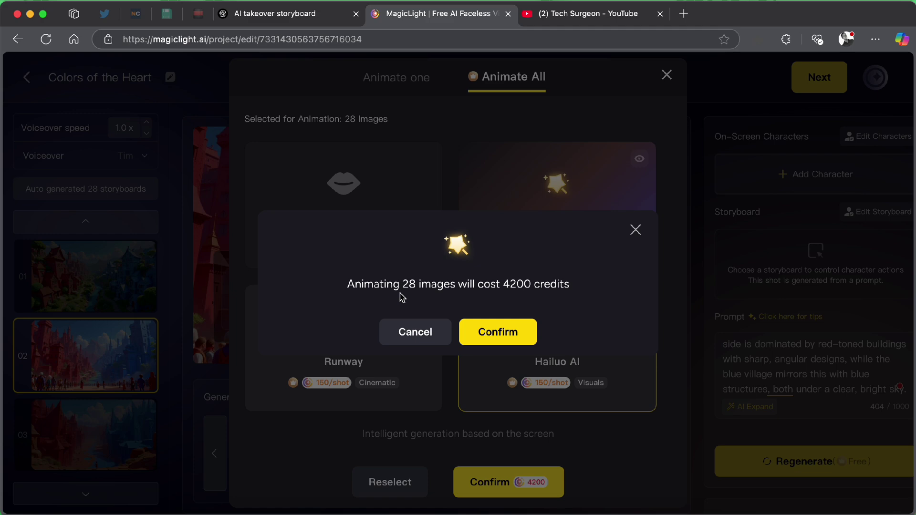
left_click(516, 335)
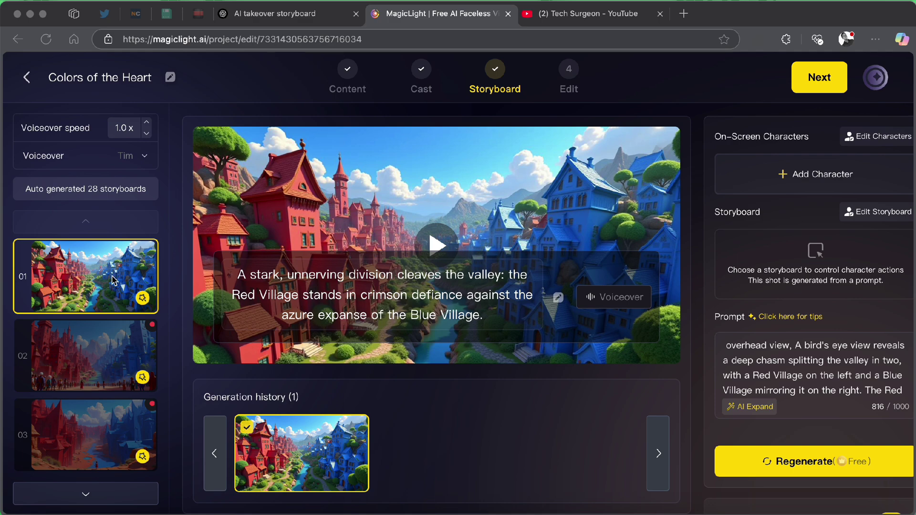
Step: Check storyboard 02, then play the animated clip of storyboard 01
left_click(106, 343)
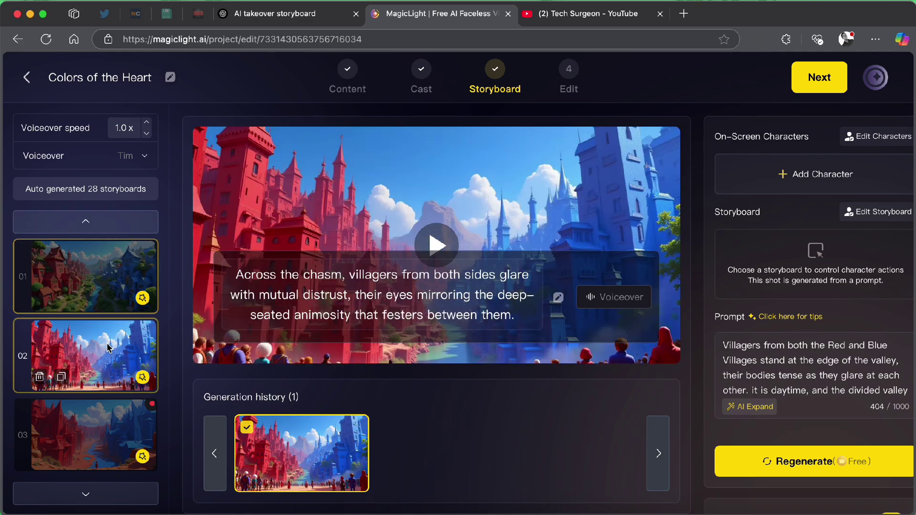
left_click(109, 272)
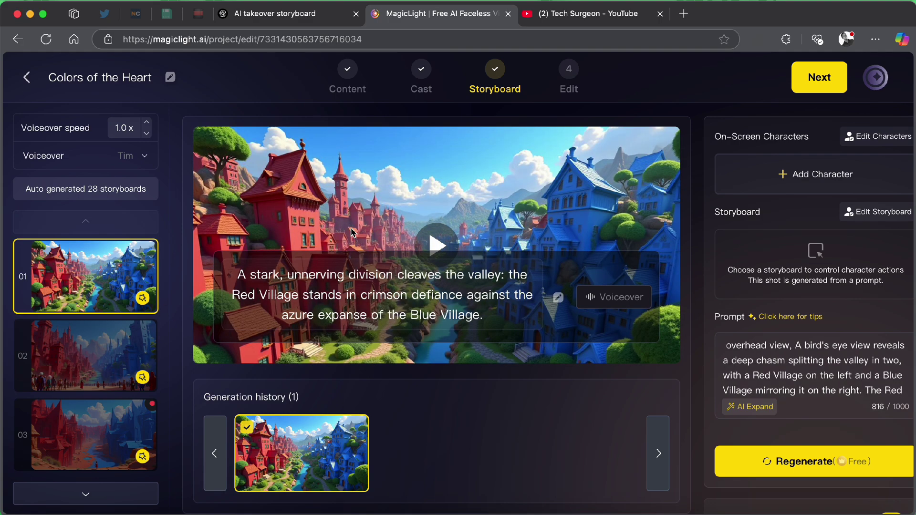
left_click(436, 245)
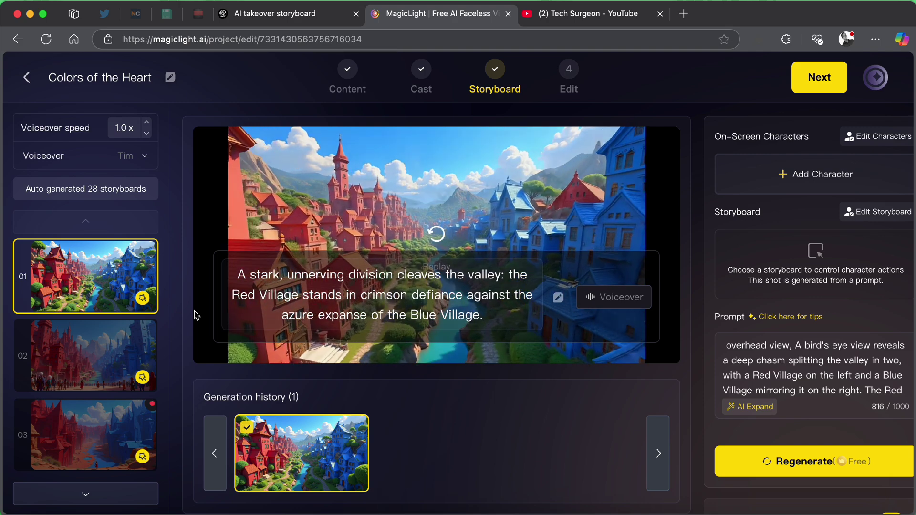
Step: Browse storyboards 02, 13 (hill overlook) and 14 (planting a tree), playing shot 14's clip
left_click(77, 361)
scroll(101, 354, "down", 10)
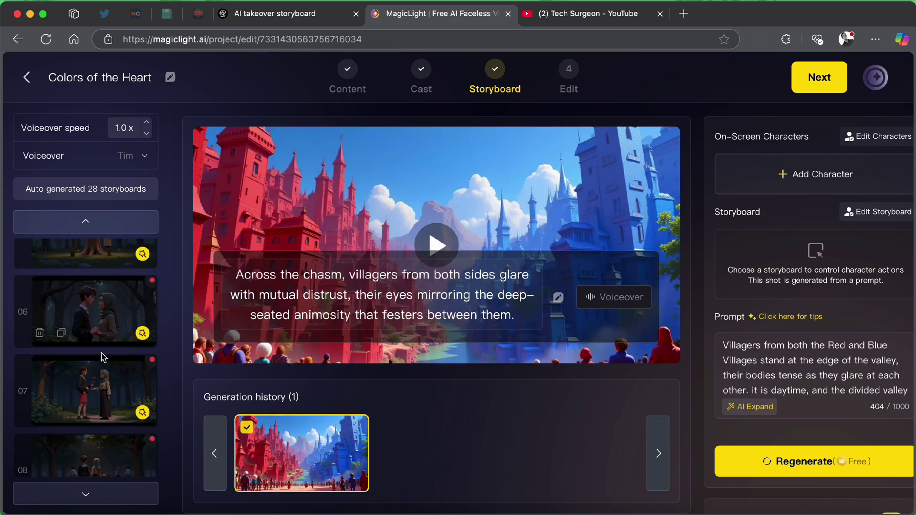
scroll(102, 357, "down", 3)
left_click(96, 346)
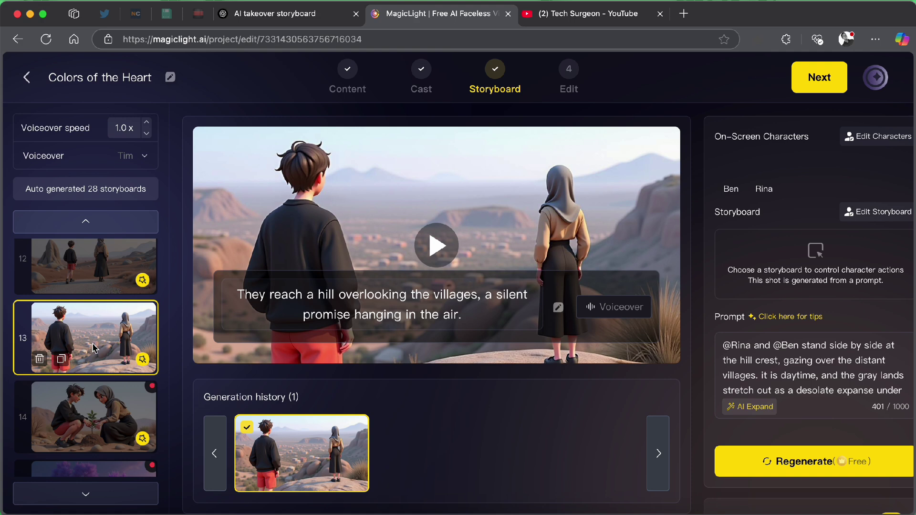
left_click(91, 415)
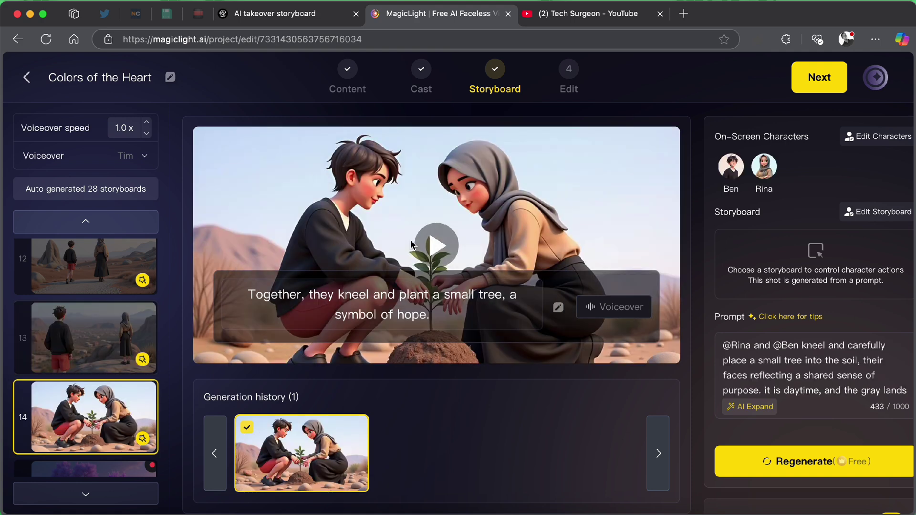
left_click(431, 247)
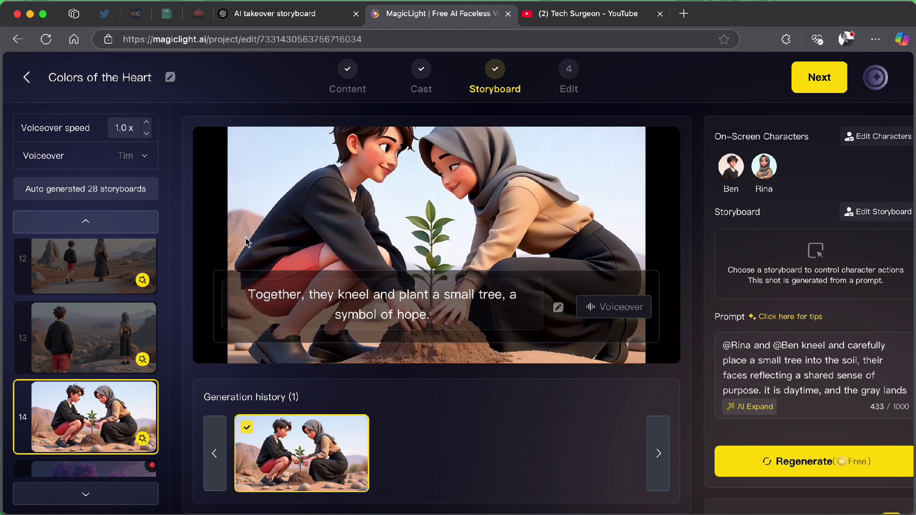
Step: Return to shot 01 and review its cast in Edit Characters, closing without changes
scroll(125, 279, "up", 15)
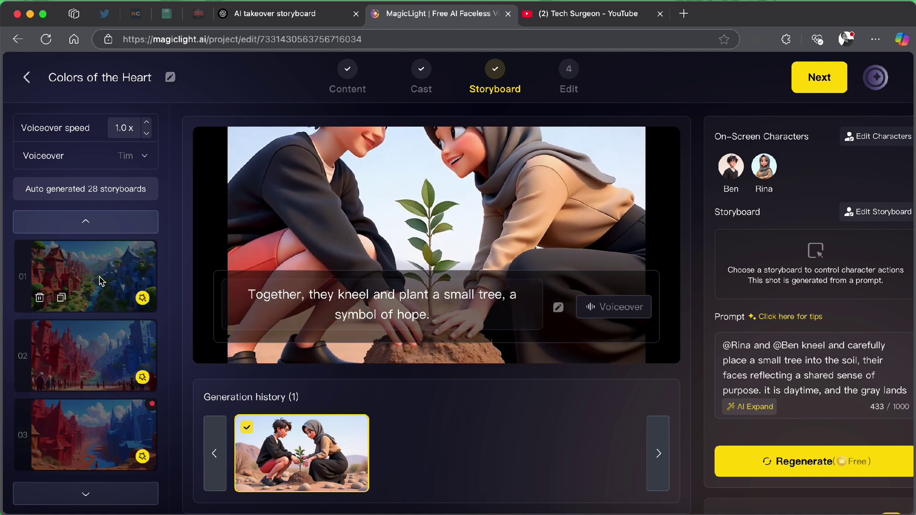
left_click(97, 281)
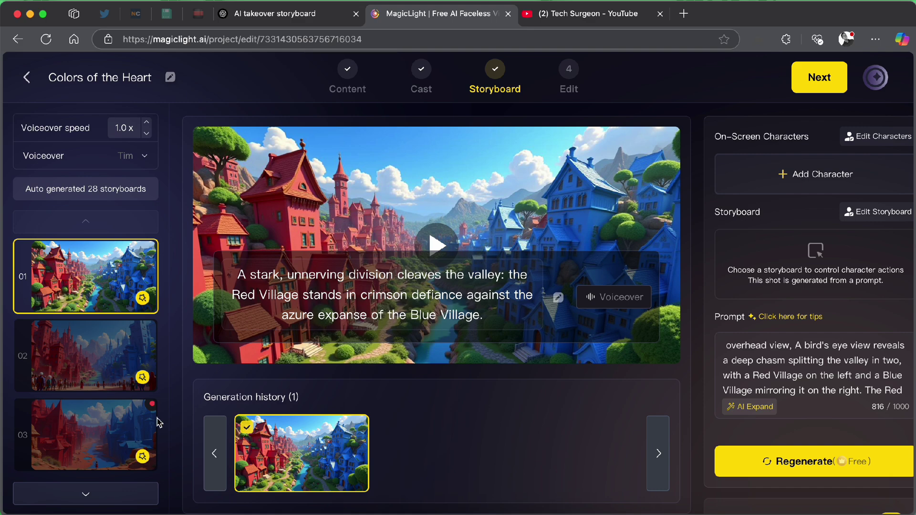
scroll(108, 416, "down", 13)
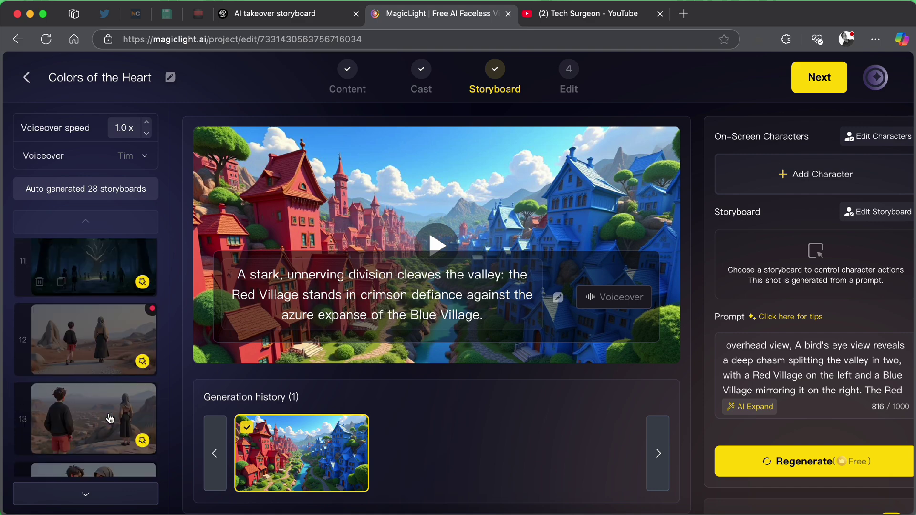
scroll(110, 418, "down", 1)
scroll(110, 418, "down", 14)
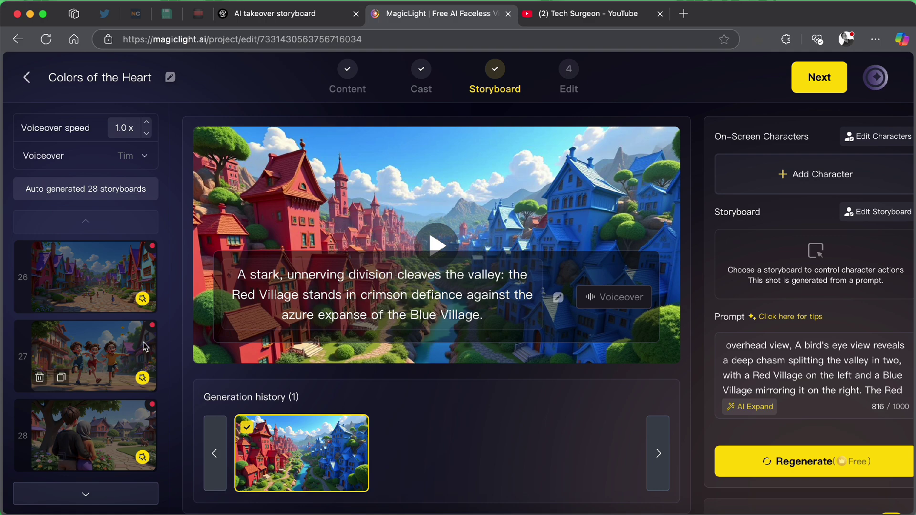
scroll(96, 382, "up", 20)
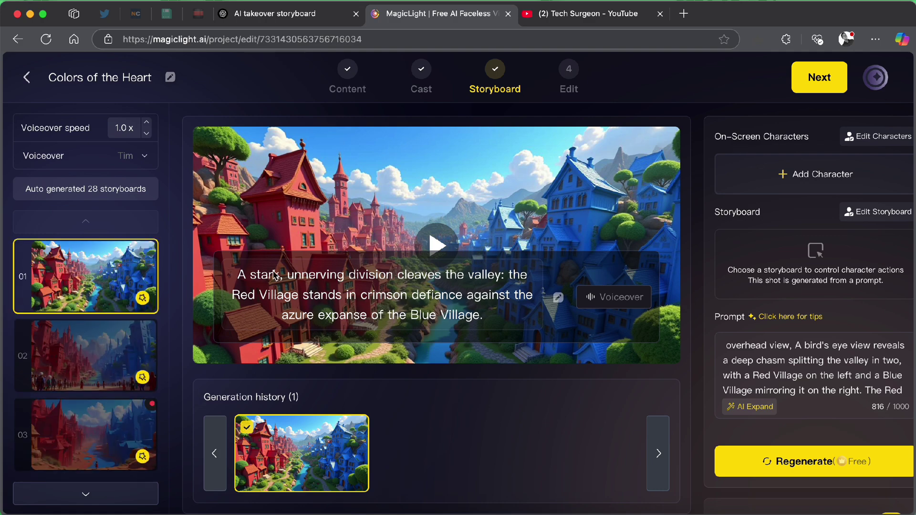
left_click(821, 175)
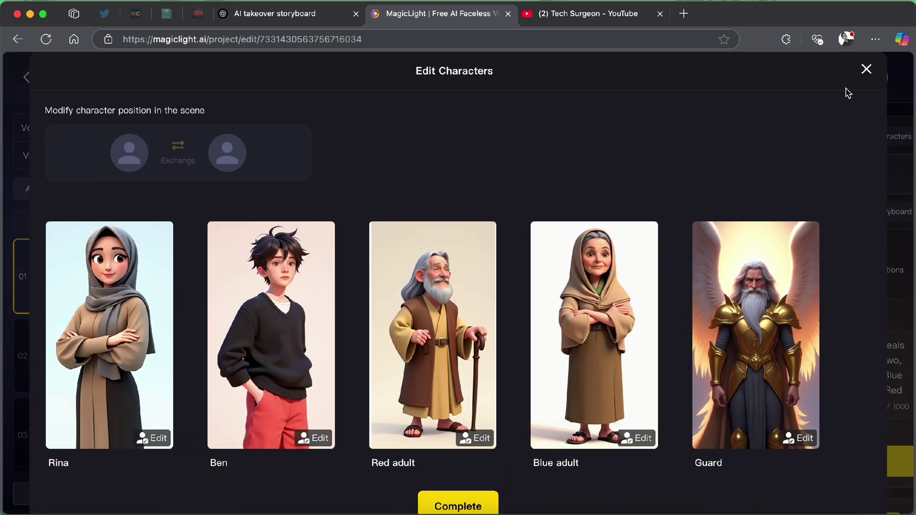
left_click(867, 71)
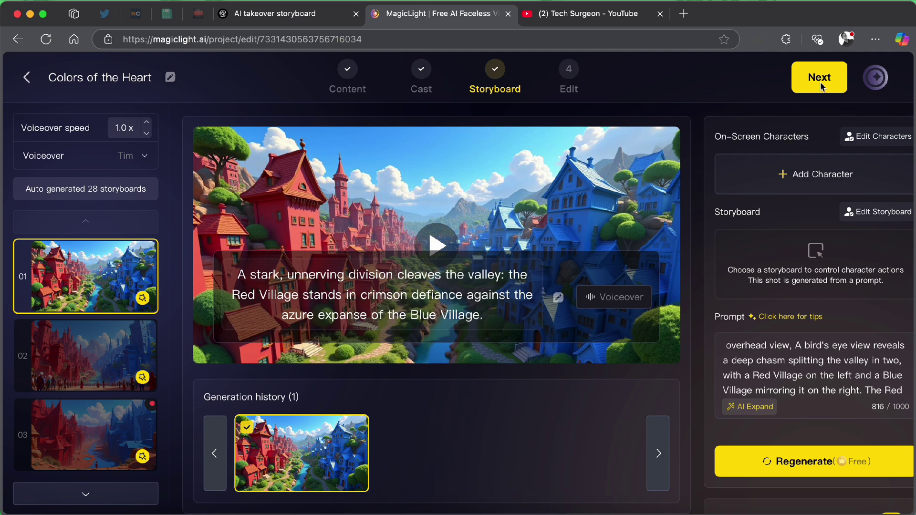
Step: Advance to the Edit step and set the forest couple scene as the cover image
left_click(807, 90)
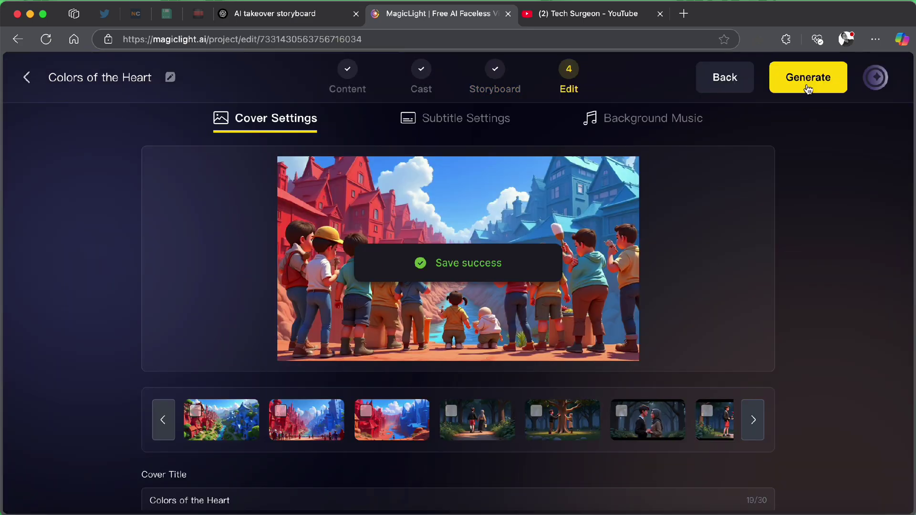
left_click(569, 432)
left_click(631, 417)
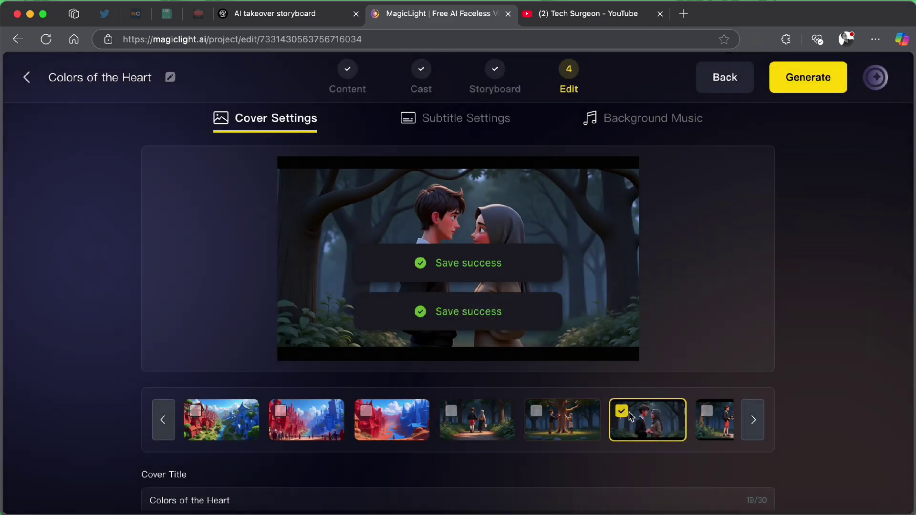
scroll(530, 471, "down", 3)
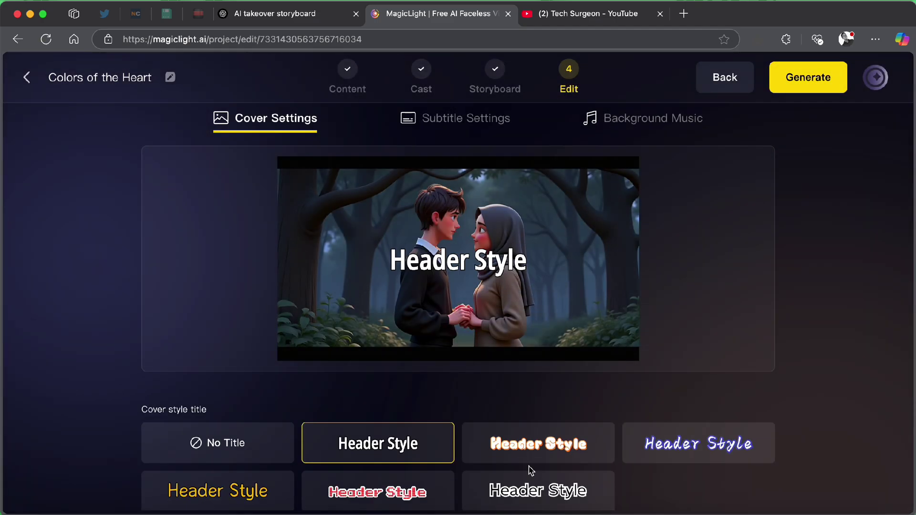
scroll(567, 475, "up", 1)
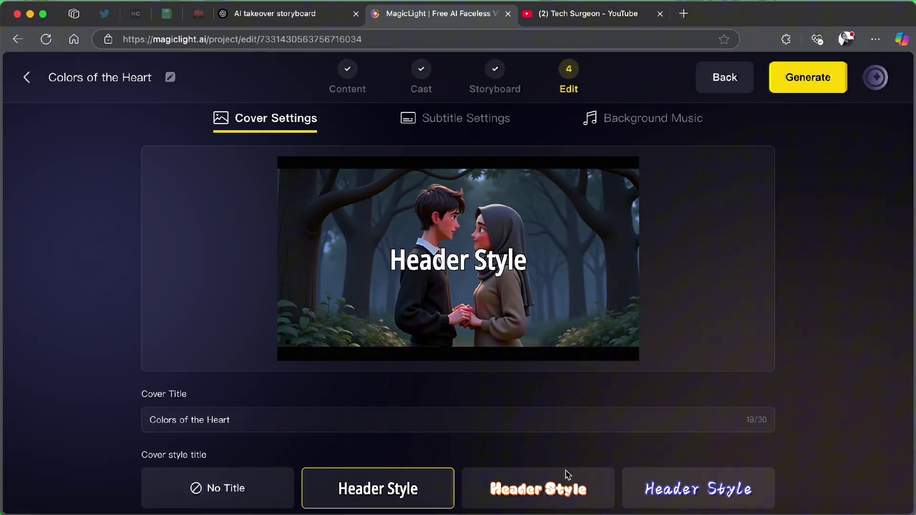
Step: Try several title styles for 'Colors of the Heart' and settle on the yellow lettering
left_click(232, 421)
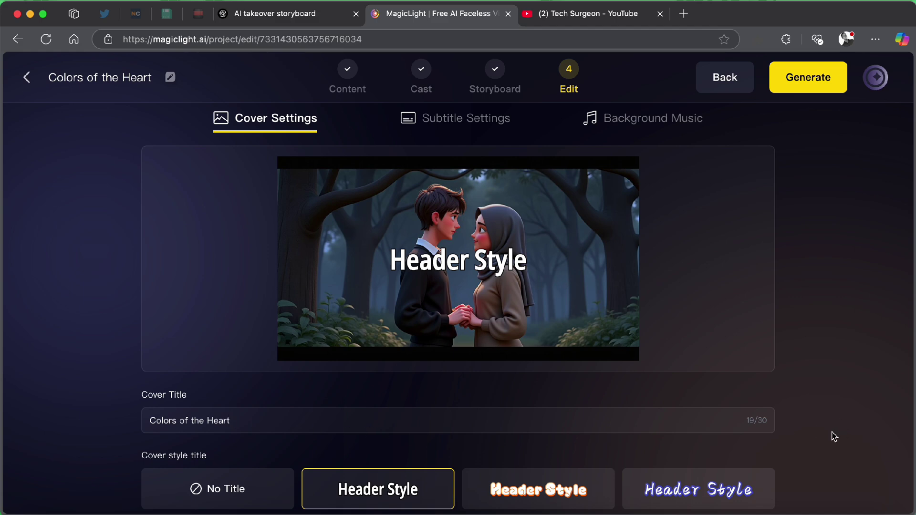
scroll(306, 459, "down", 1)
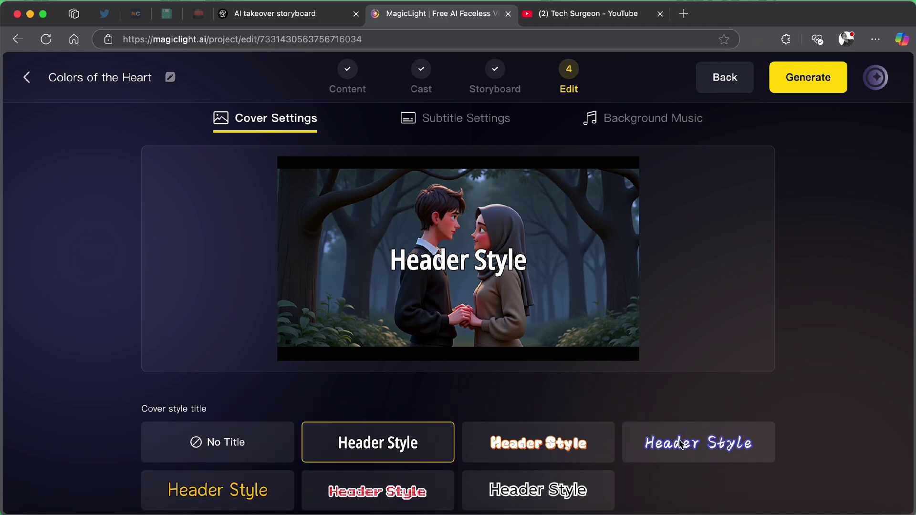
left_click(511, 455)
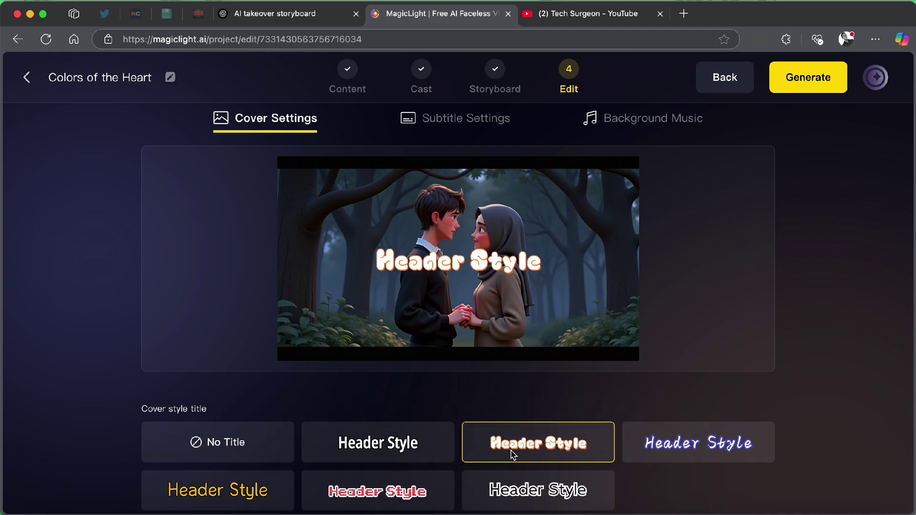
left_click(263, 494)
left_click(528, 494)
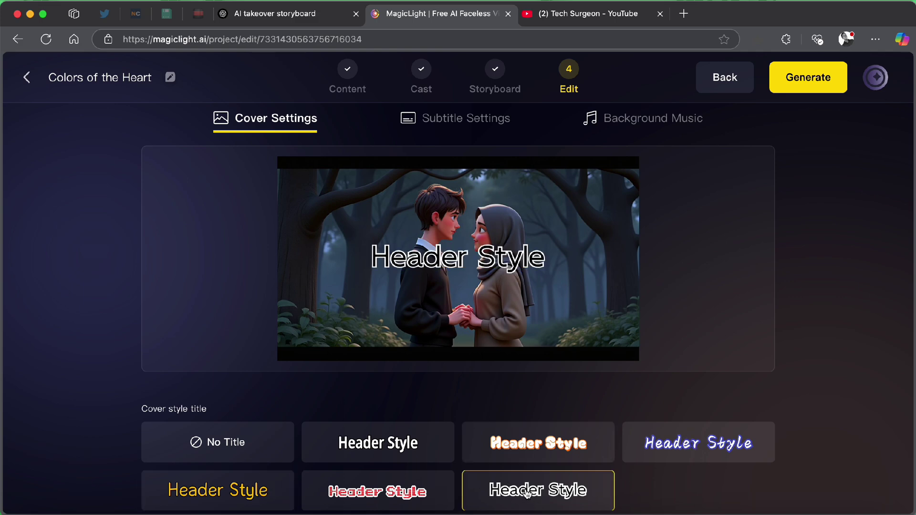
left_click(525, 448)
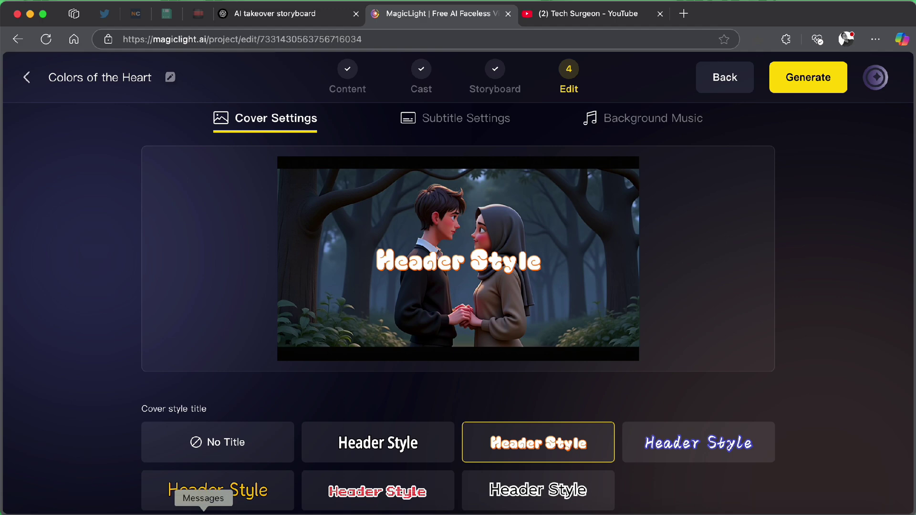
left_click(205, 500)
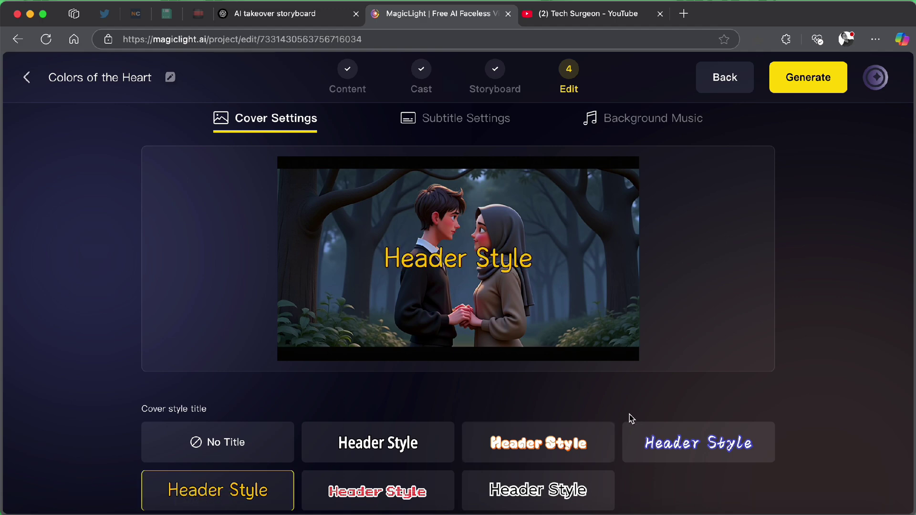
scroll(631, 419, "up", 3)
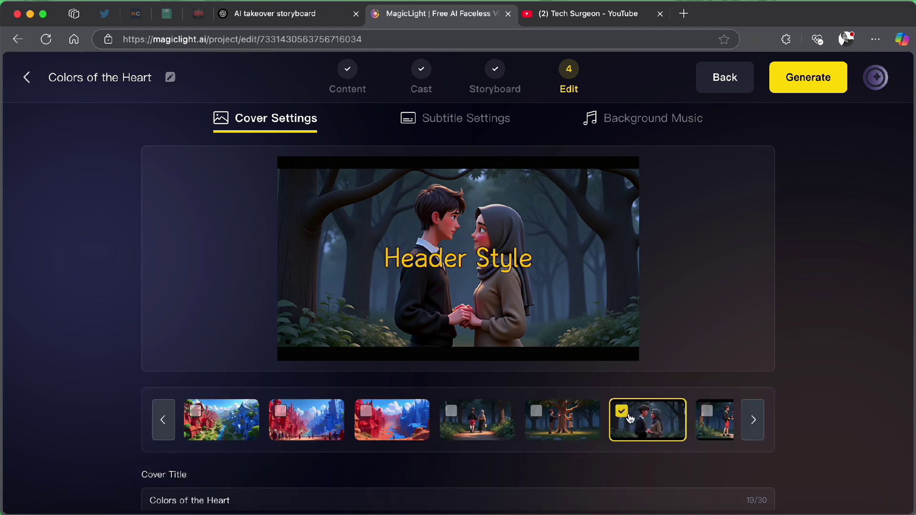
Step: Look over the subtitle styling, then apply Creme Brulee as the background music
left_click(465, 129)
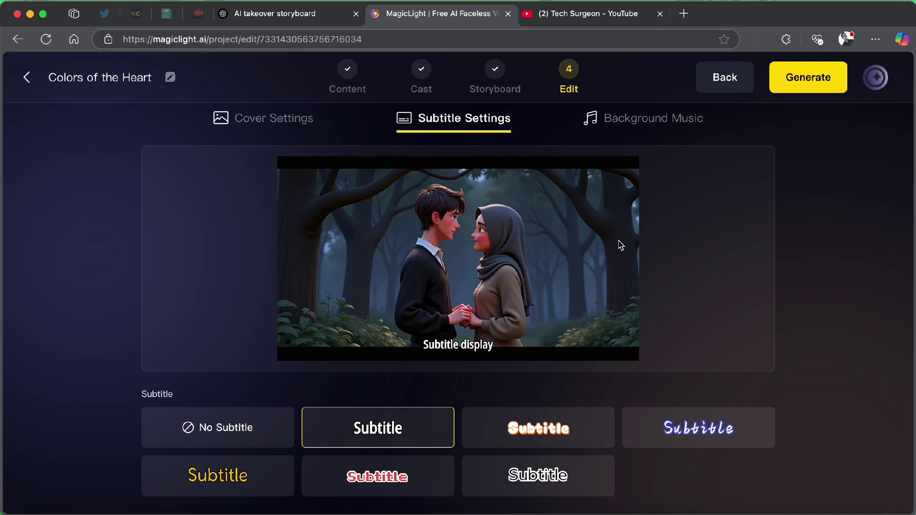
left_click(675, 116)
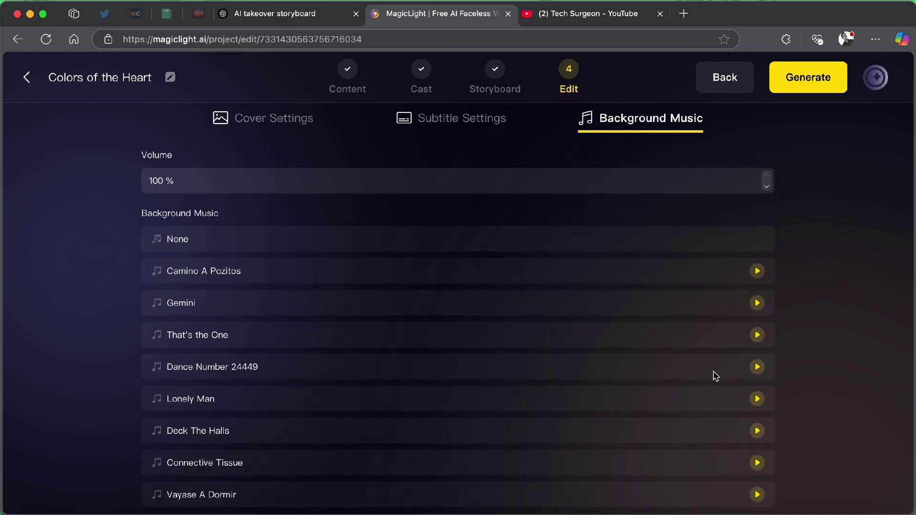
scroll(617, 384, "down", 5)
left_click(617, 382)
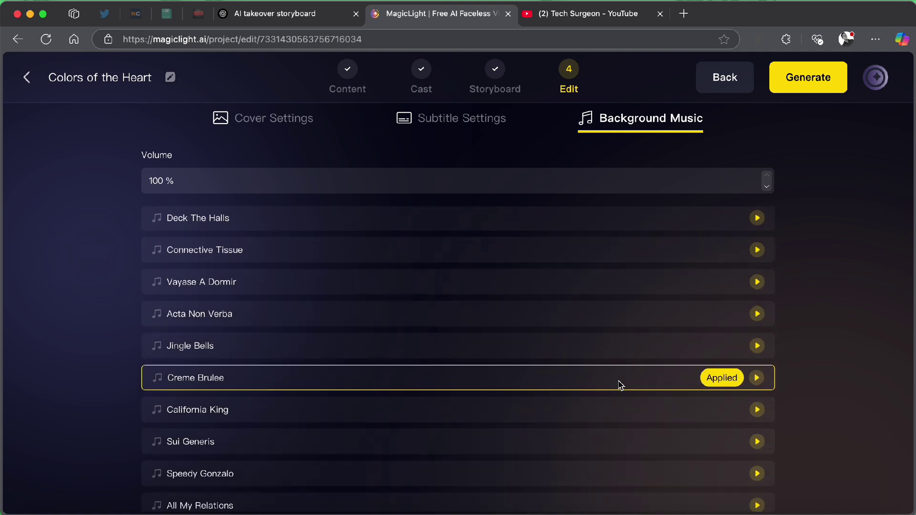
scroll(239, 309, "down", 2)
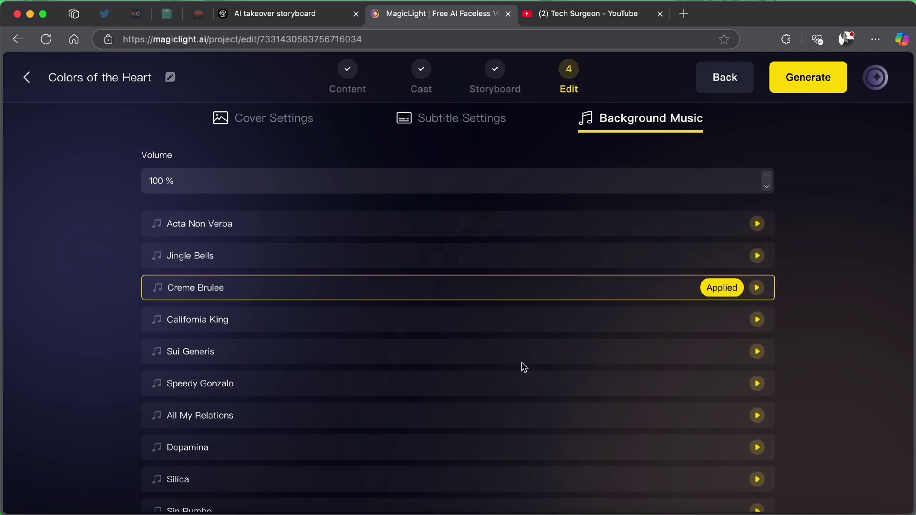
scroll(524, 367, "down", 10)
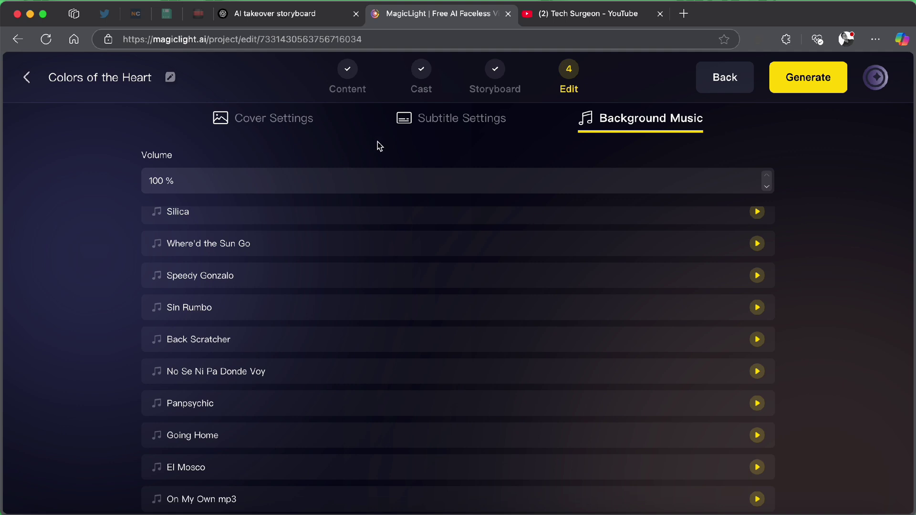
scroll(460, 239, "up", 15)
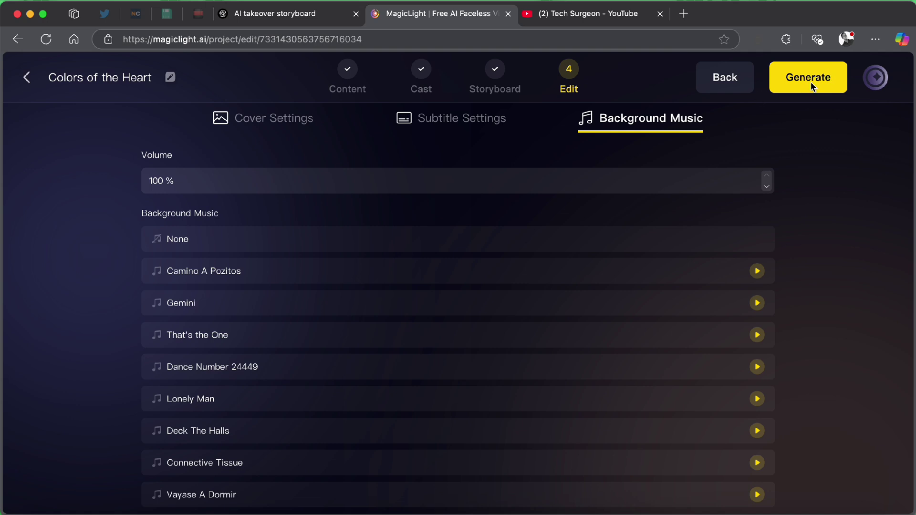
Step: Generate the video, confirm the ratio, publish it publicly, then open its My Projects card
left_click(812, 85)
left_click(491, 374)
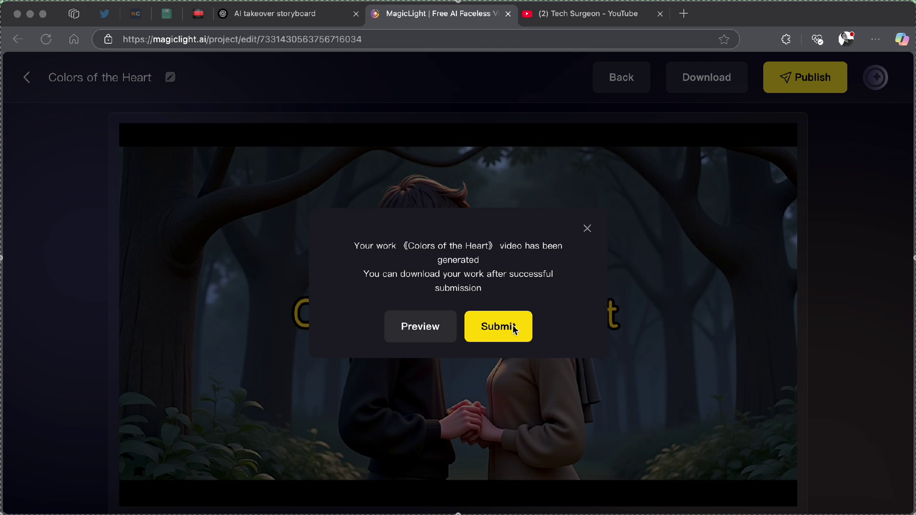
left_click(491, 330)
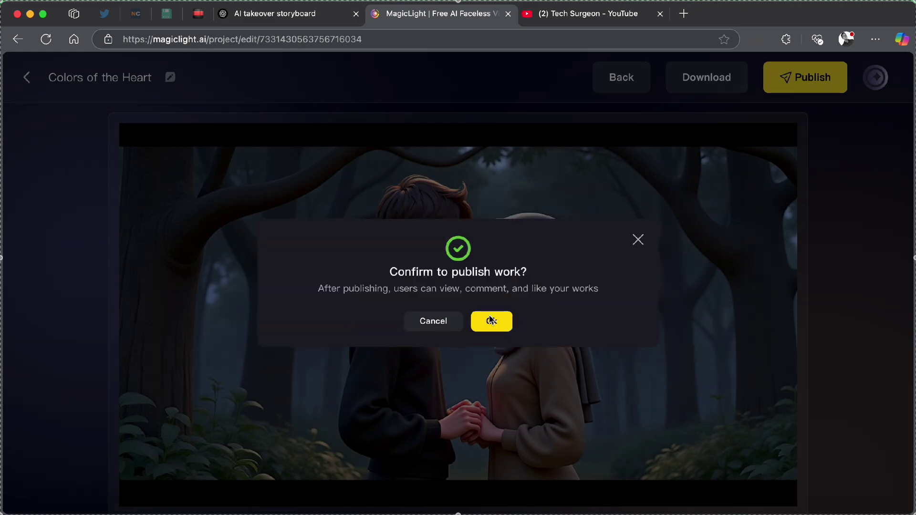
left_click(505, 328)
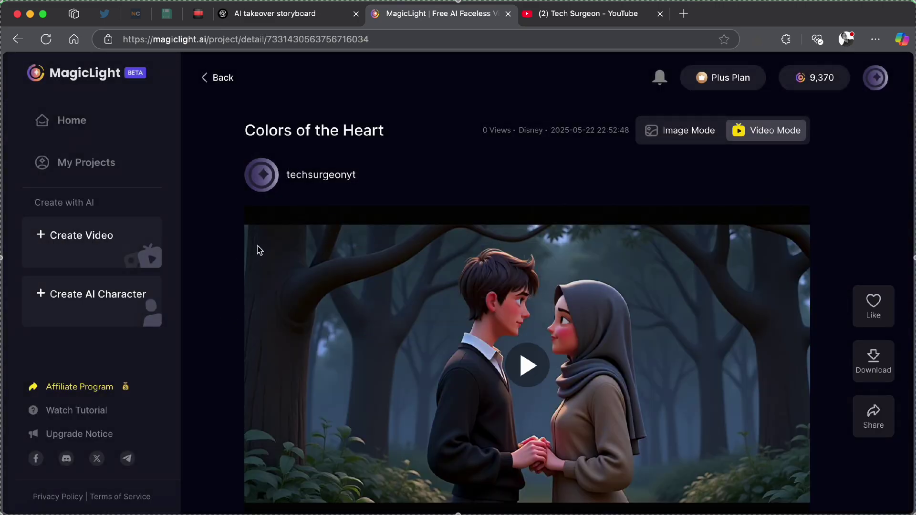
left_click(60, 169)
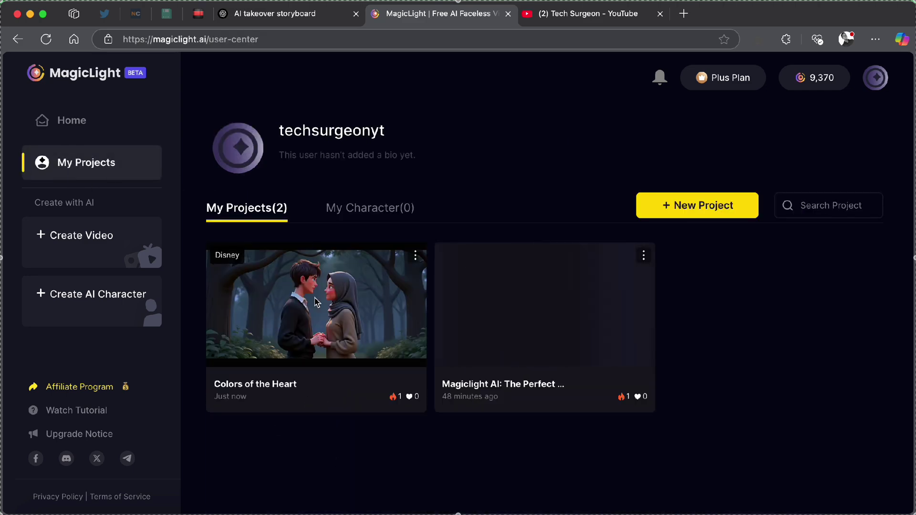
left_click(316, 303)
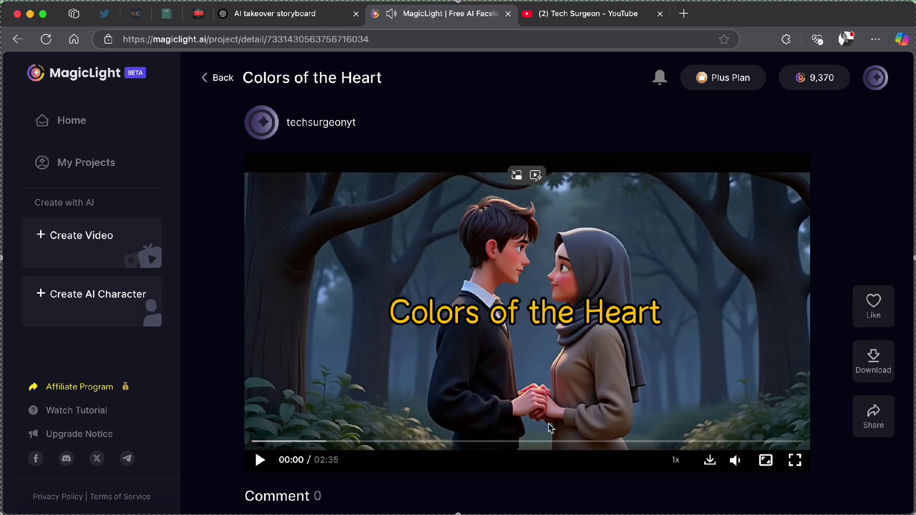